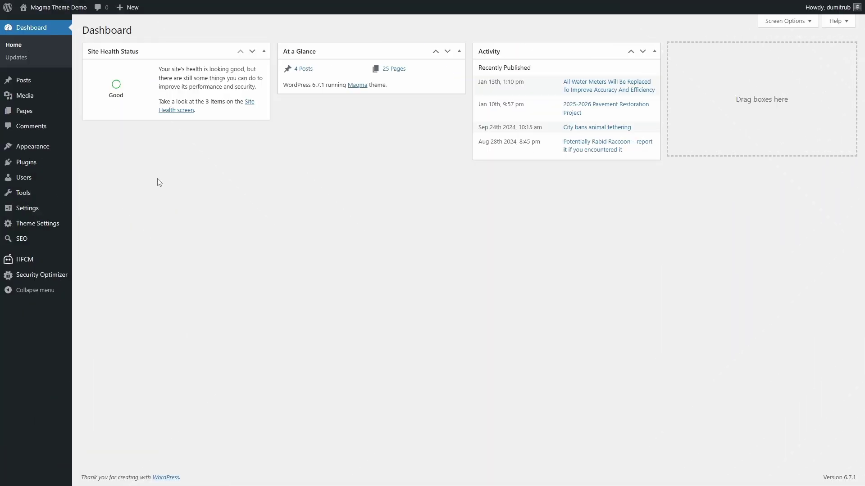
# Search 'siteground' in the plugin directory, then install and activate SiteGround Speed Optimizer
pyautogui.moveTo(52, 162)
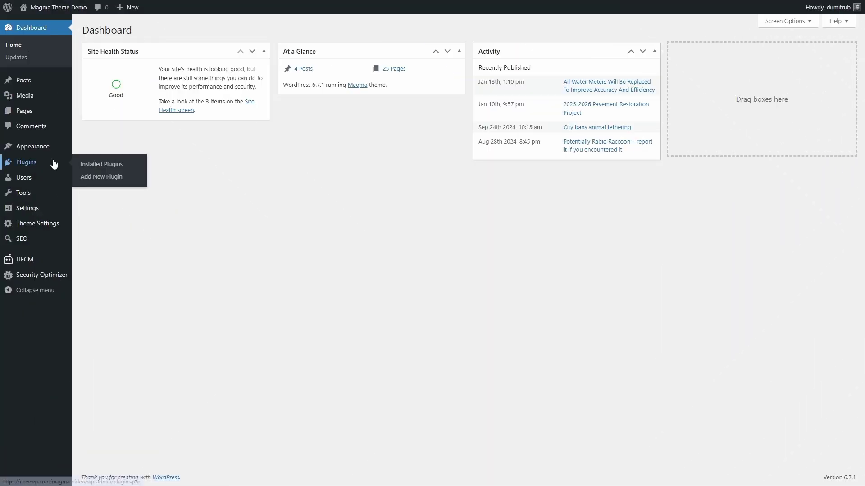
pyautogui.click(112, 182)
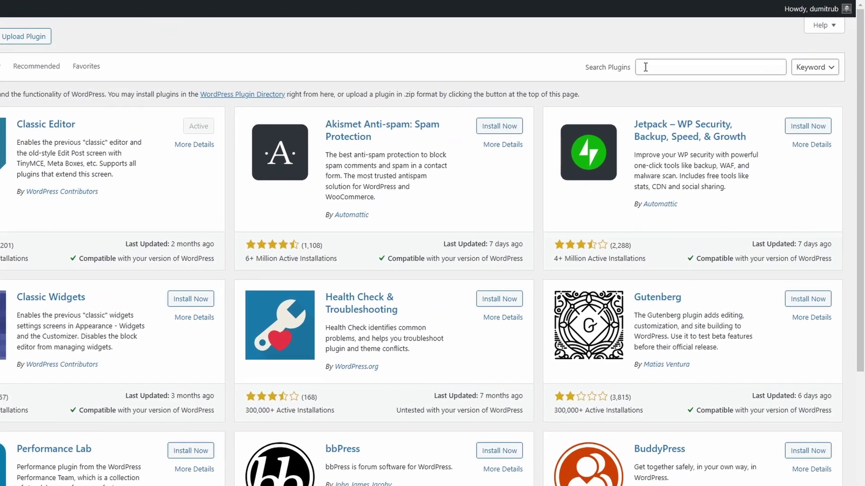
pyautogui.click(685, 57)
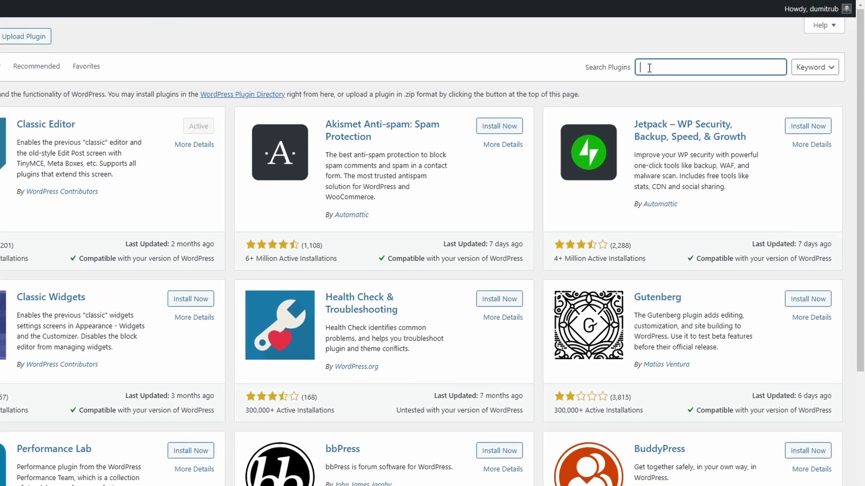
pyautogui.write('siteground')
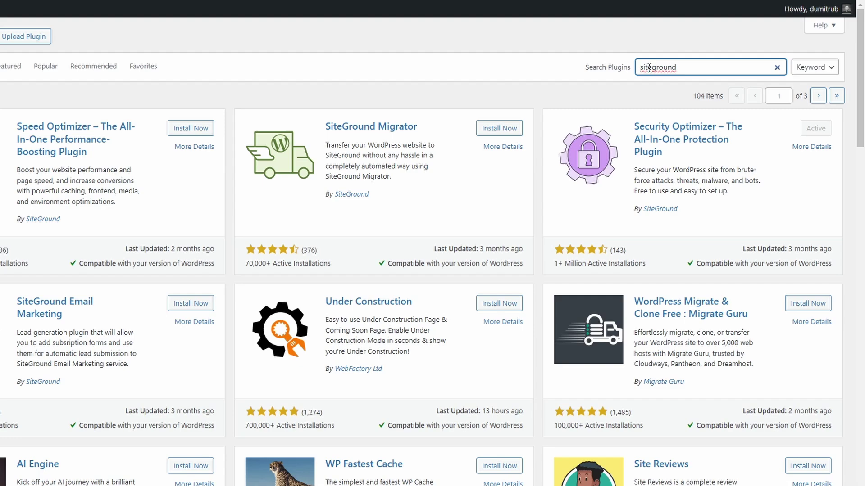
pyautogui.click(193, 130)
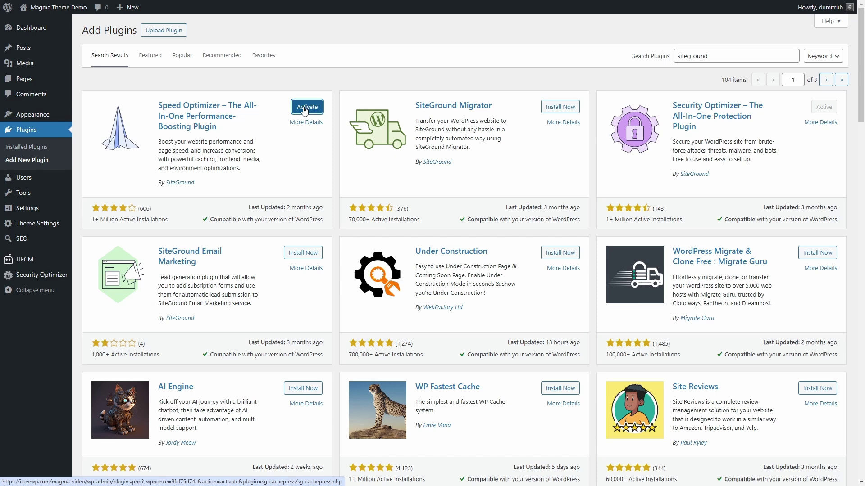
pyautogui.click(307, 107)
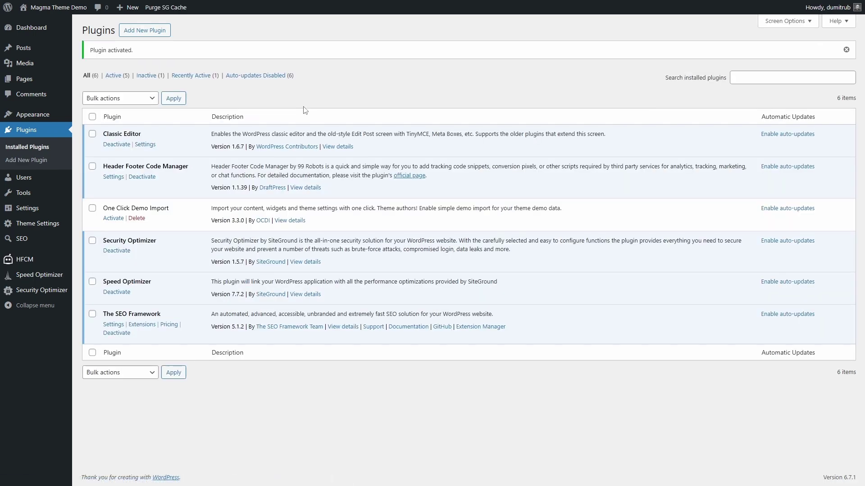
pyautogui.moveTo(56, 277)
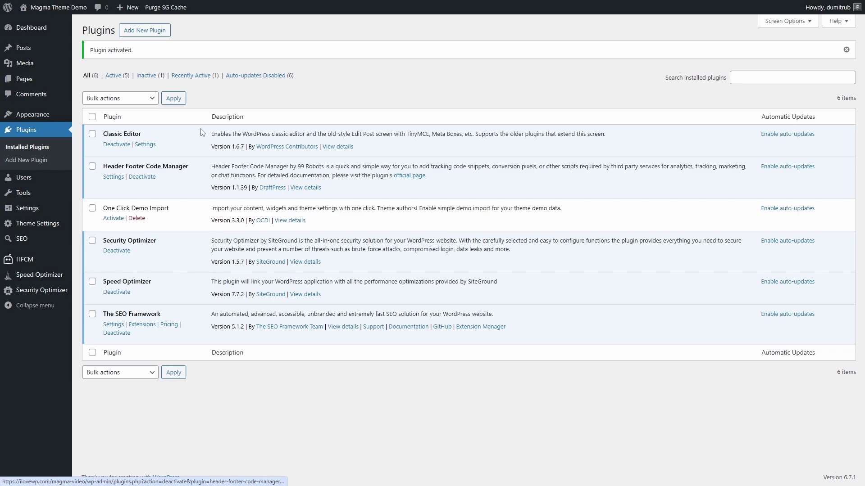
# Run PageSpeed Insights on the site and review the mobile report (Performance 91)
pyautogui.hotkey('ctrl', 'Tab')
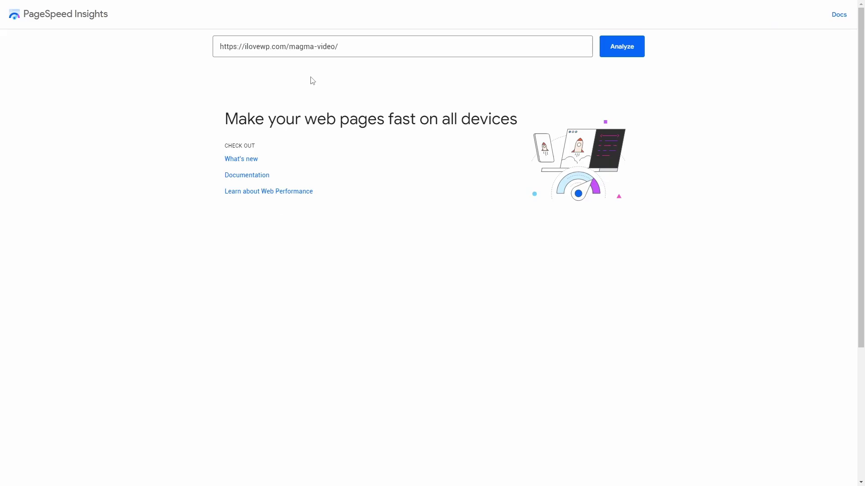
pyautogui.click(615, 48)
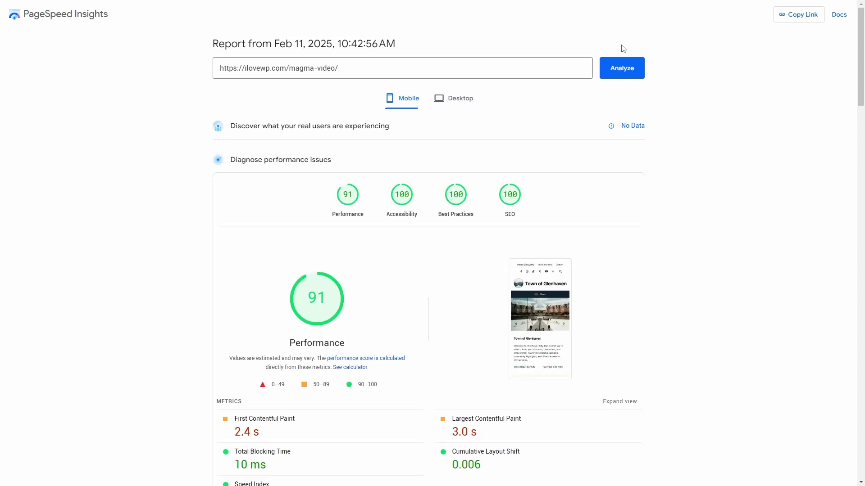
pyautogui.scroll(-4, 414, 171)
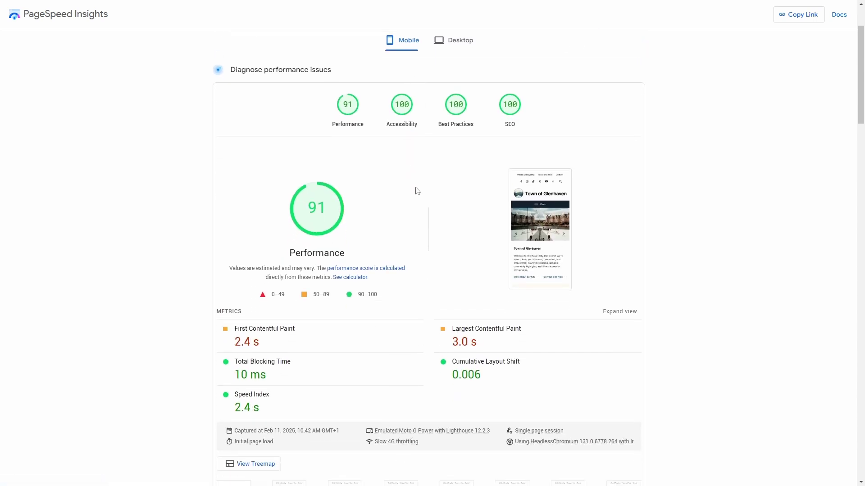
pyautogui.scroll(-2, 420, 198)
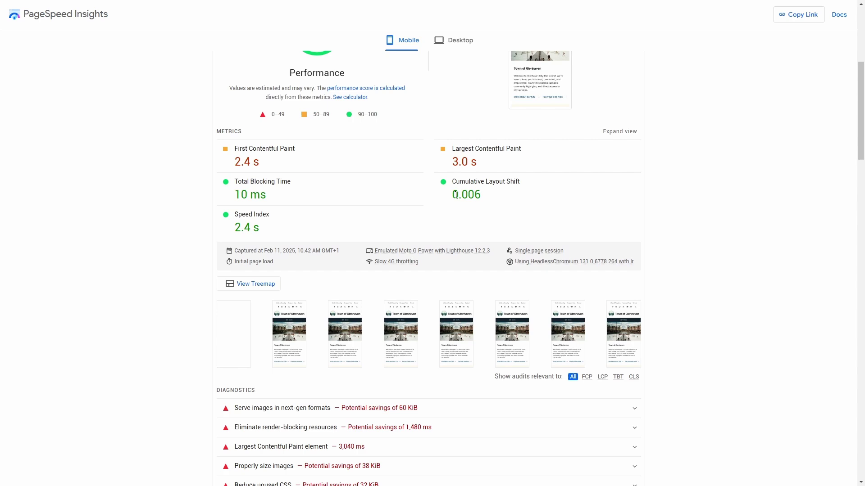
pyautogui.scroll(-6, 450, 202)
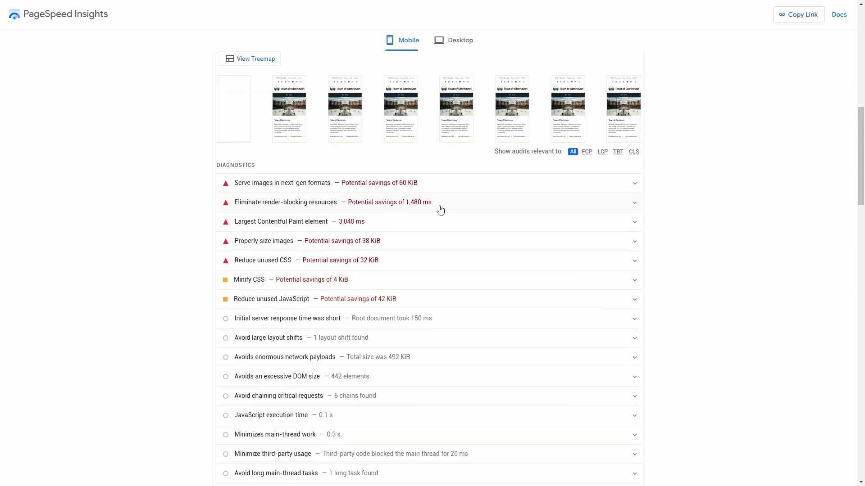
pyautogui.scroll(12, 415, 318)
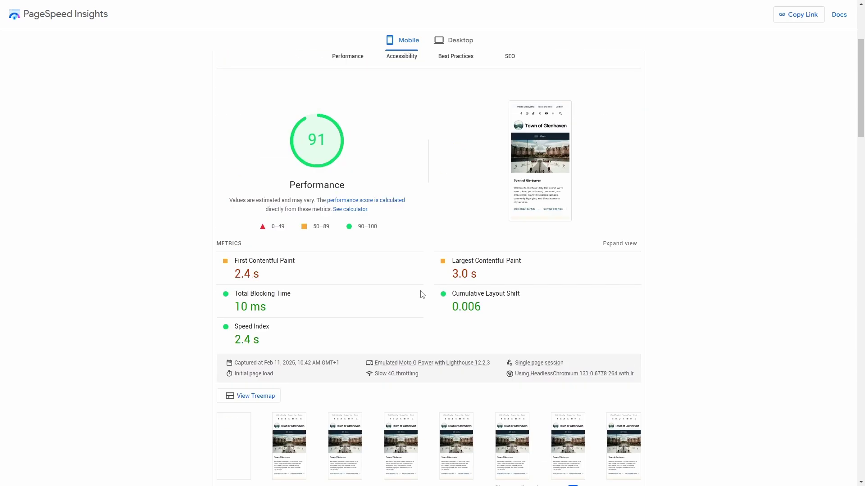
# Review the desktop report (Performance 99, others 100), then return to mobile results
pyautogui.click(451, 100)
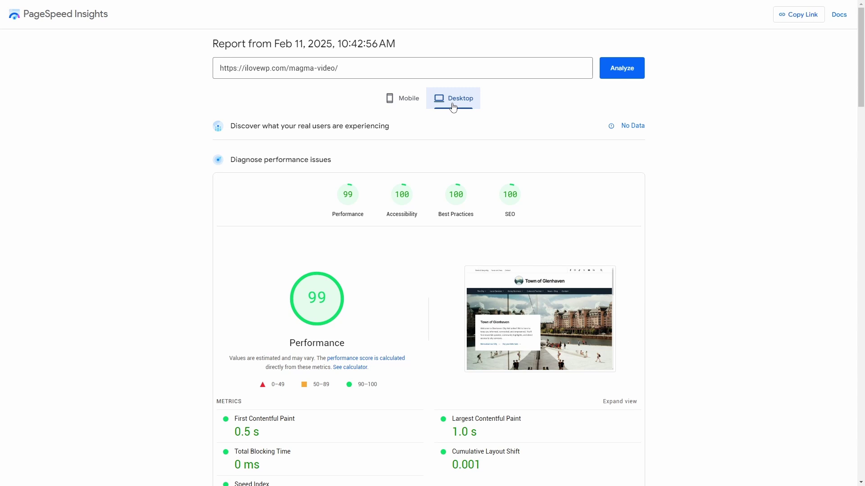
pyautogui.scroll(-6, 446, 156)
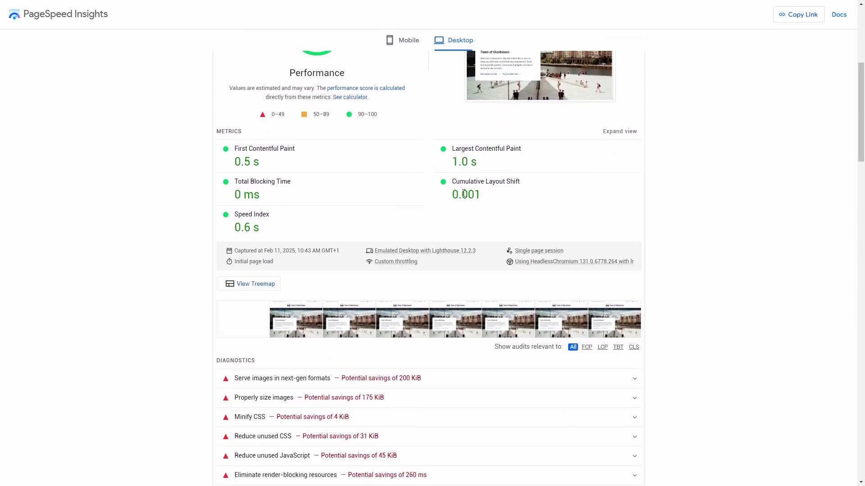
pyautogui.scroll(-5, 453, 194)
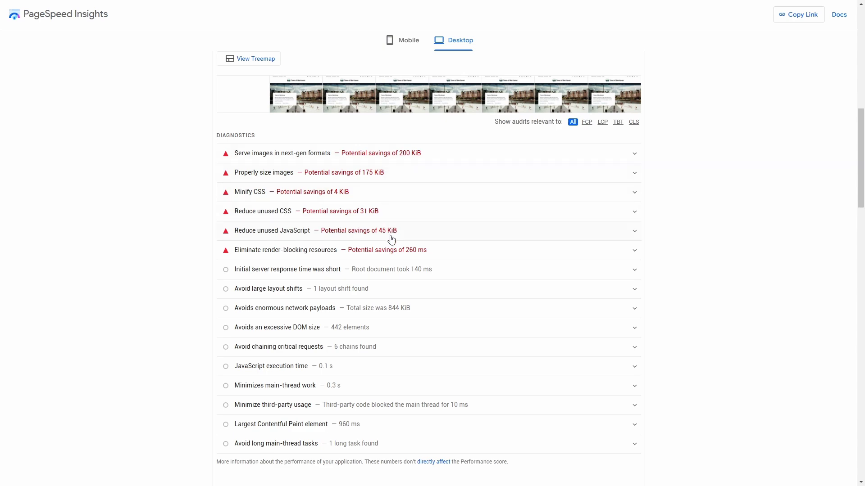
pyautogui.scroll(11, 391, 231)
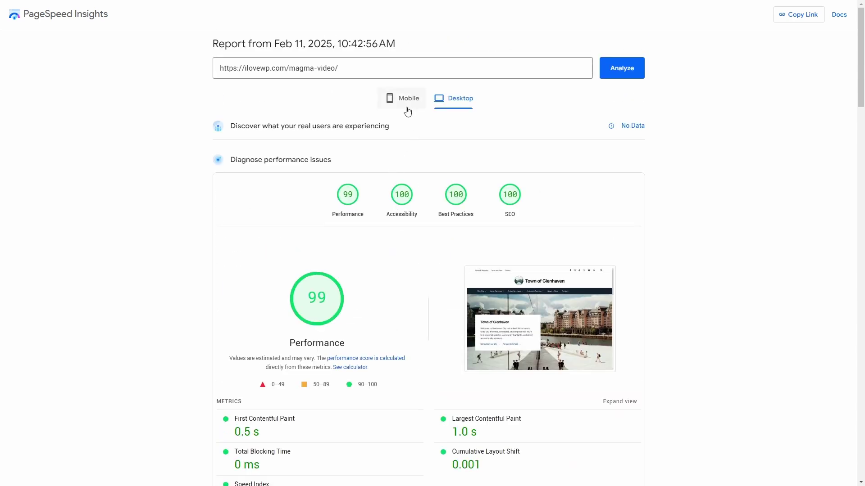
pyautogui.click(404, 104)
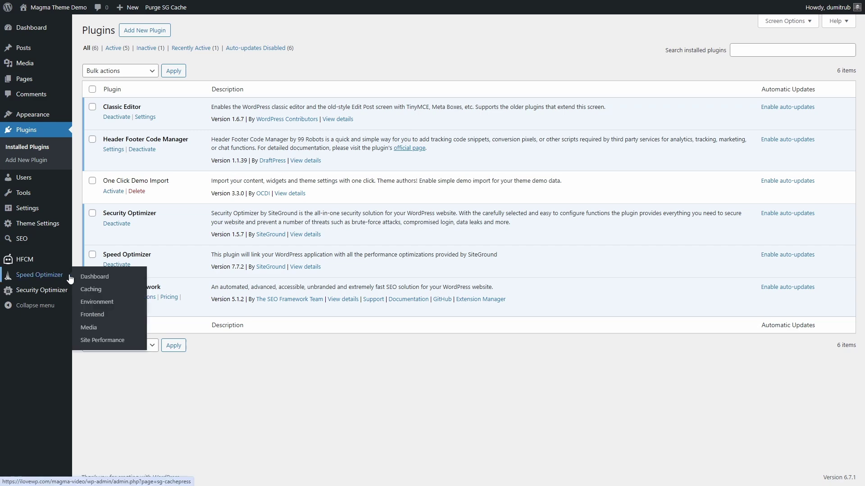
# Turn on Dynamic Caching, Memcached and File-Based Caching in Speed Optimizer's Caching page
pyautogui.click(89, 277)
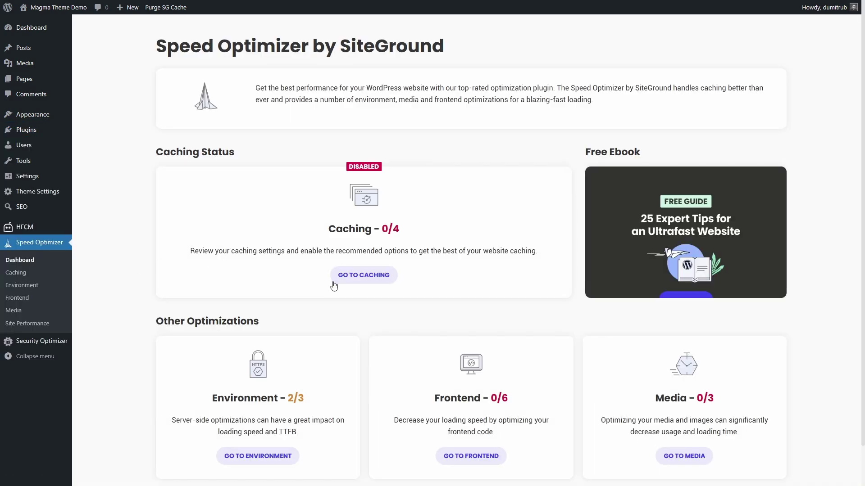
pyautogui.click(31, 275)
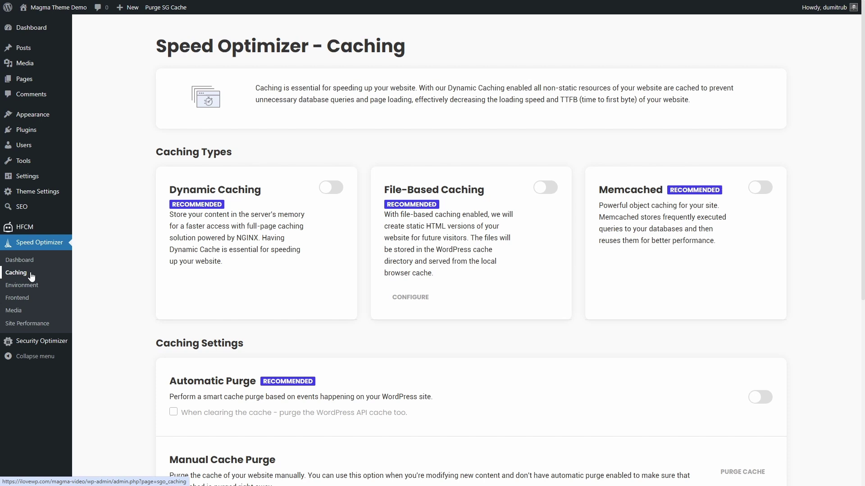
pyautogui.click(331, 188)
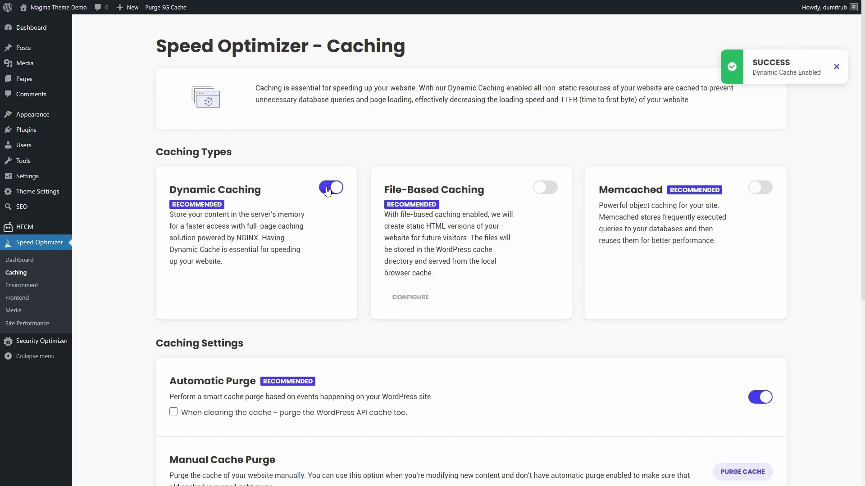
pyautogui.click(764, 189)
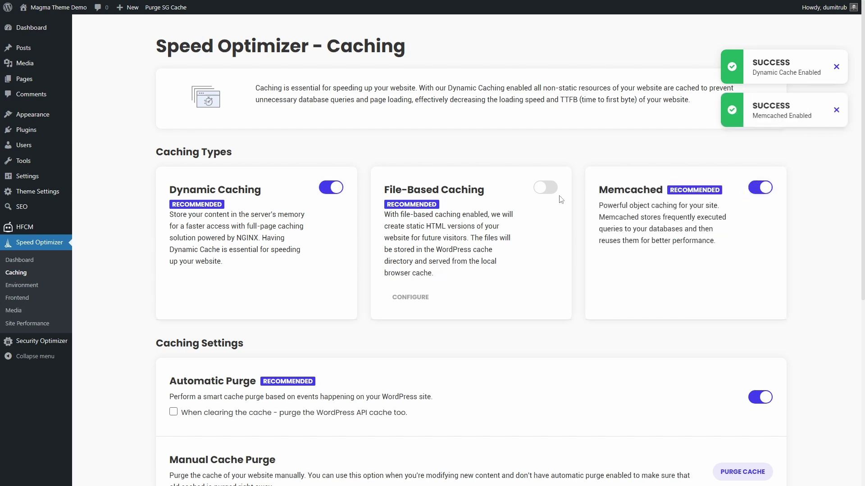
pyautogui.click(543, 189)
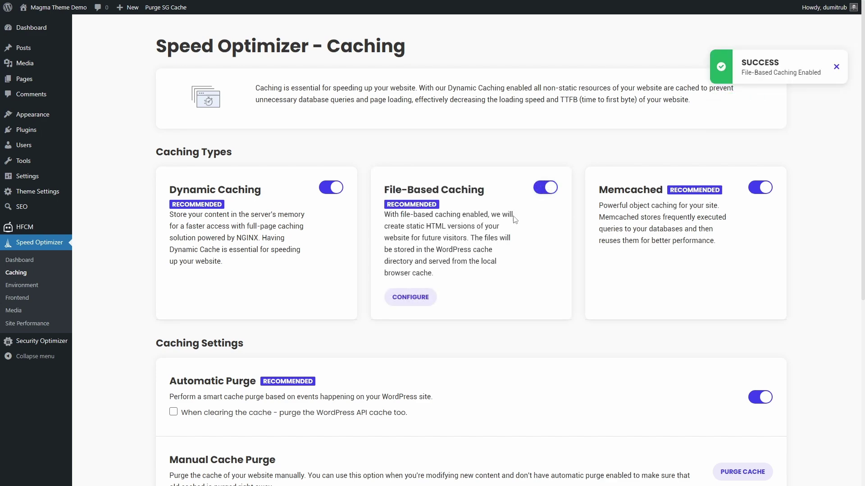
# Save the file-based caching settings with preheating off and a 1-week cleanup interval
pyautogui.click(412, 298)
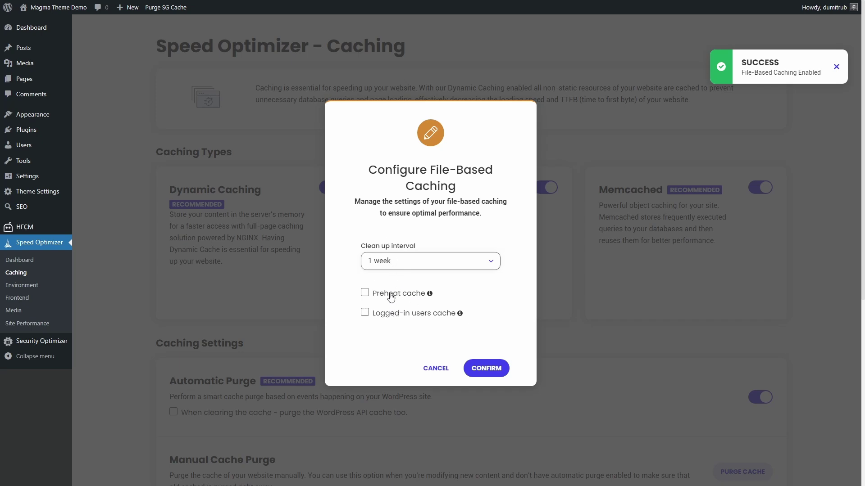
pyautogui.click(391, 298)
pyautogui.click(390, 297)
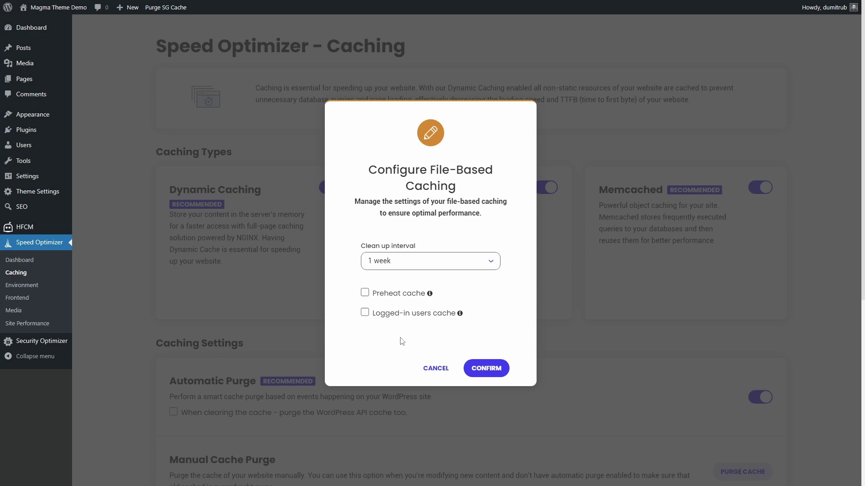
pyautogui.click(487, 368)
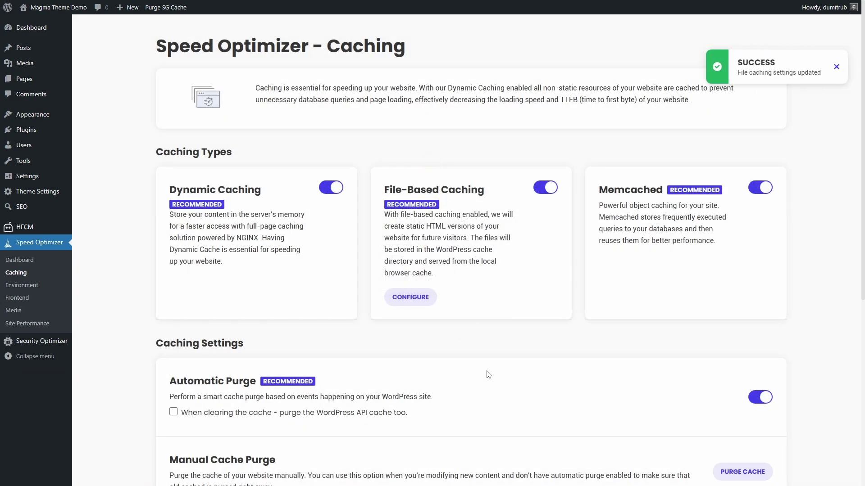
# Turn on Fix Insecure Content on the Speed Optimizer Environment page
pyautogui.click(50, 294)
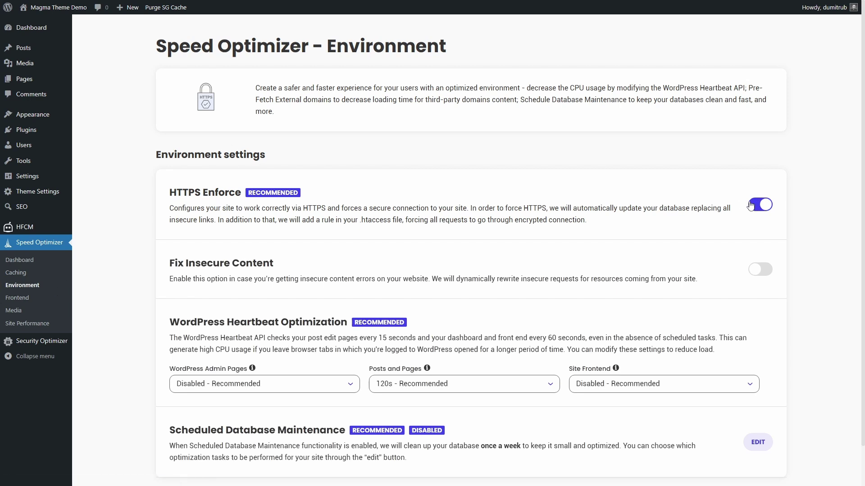
pyautogui.click(757, 273)
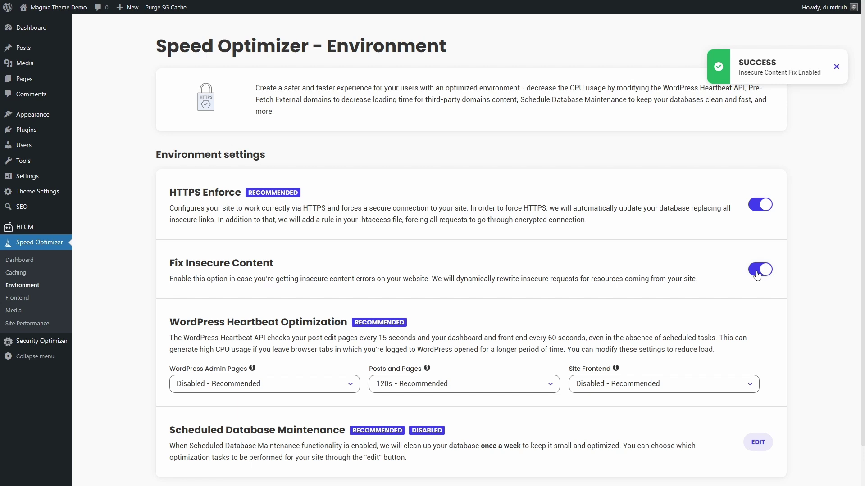
pyautogui.scroll(-1, 758, 273)
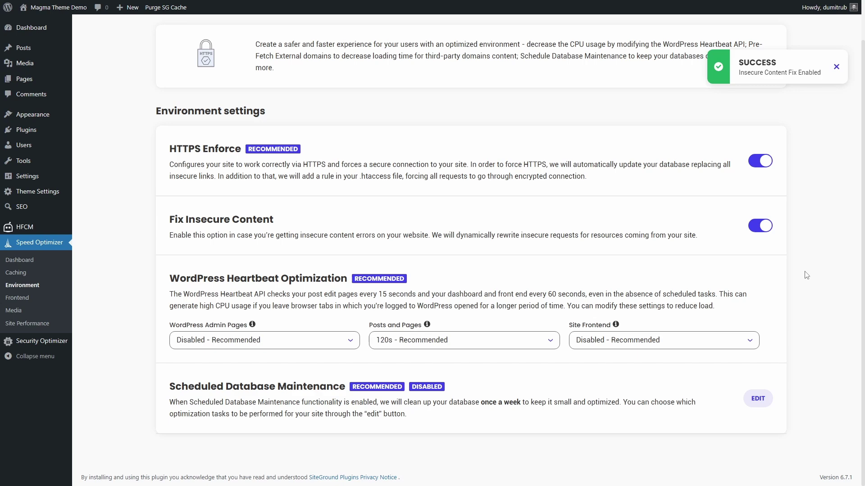
# Try Scheduled Database Maintenance cleanup options, then cancel, leaving it disabled
pyautogui.click(757, 399)
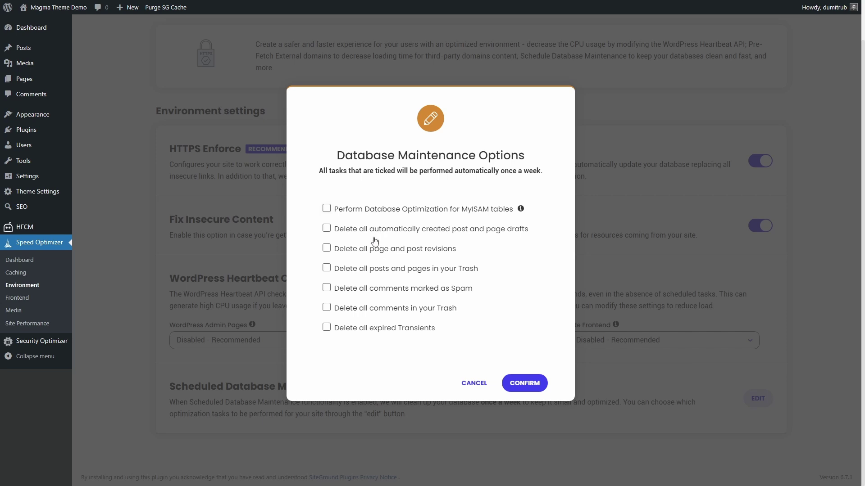
pyautogui.click(376, 290)
pyautogui.click(373, 309)
pyautogui.click(370, 331)
pyautogui.click(473, 383)
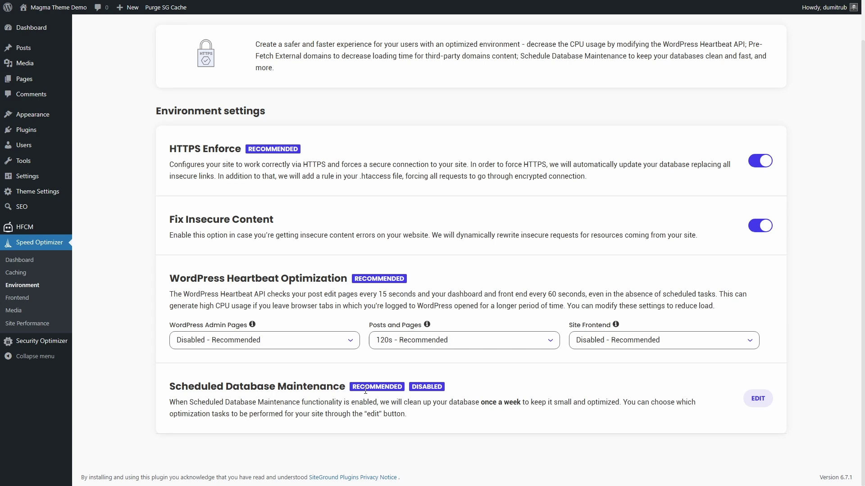
pyautogui.scroll(1, 365, 391)
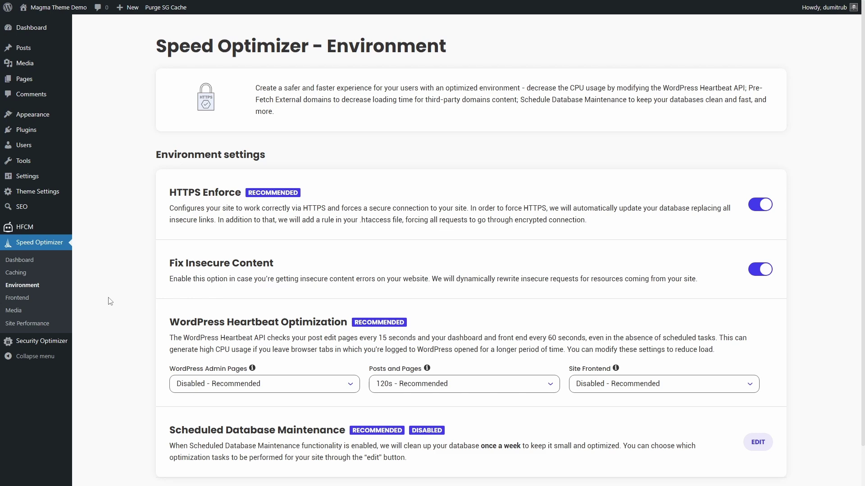
# Switch on Minify CSS Files and Combine CSS Files in Speed Optimizer's Frontend CSS settings
pyautogui.click(54, 299)
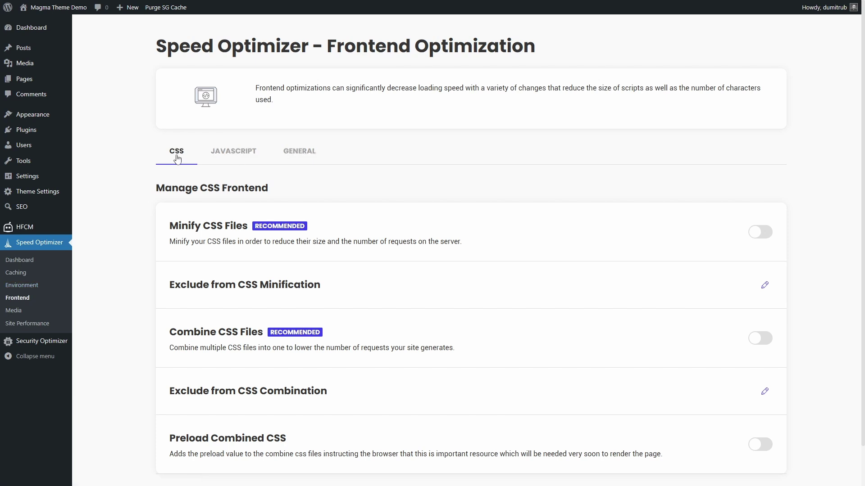
pyautogui.scroll(-1, 232, 182)
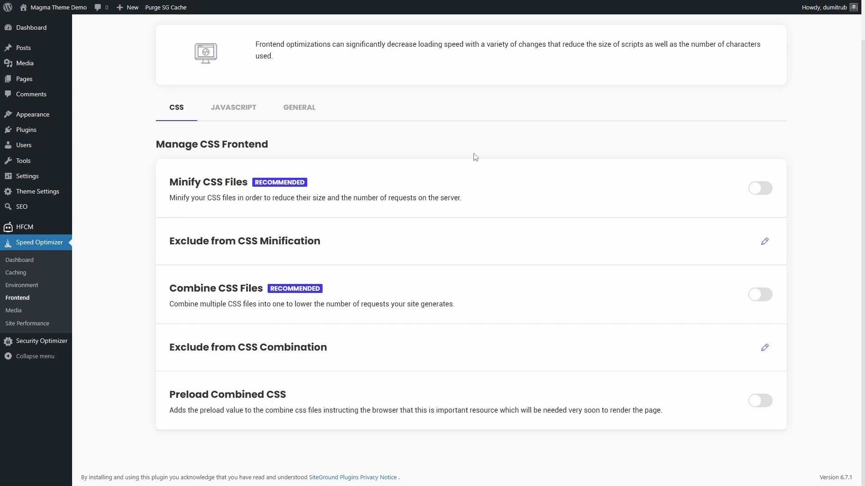
pyautogui.click(758, 189)
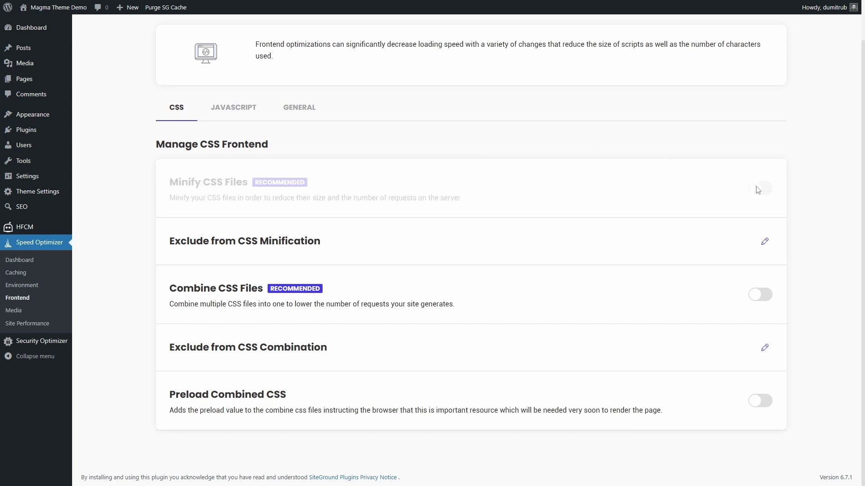
pyautogui.click(760, 296)
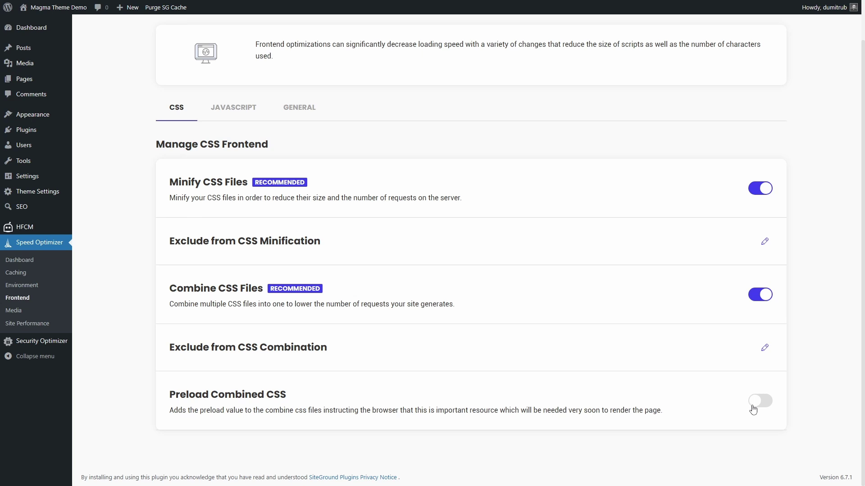
# Turn on Minify JavaScript Files on the Frontend JavaScript tab
pyautogui.click(228, 113)
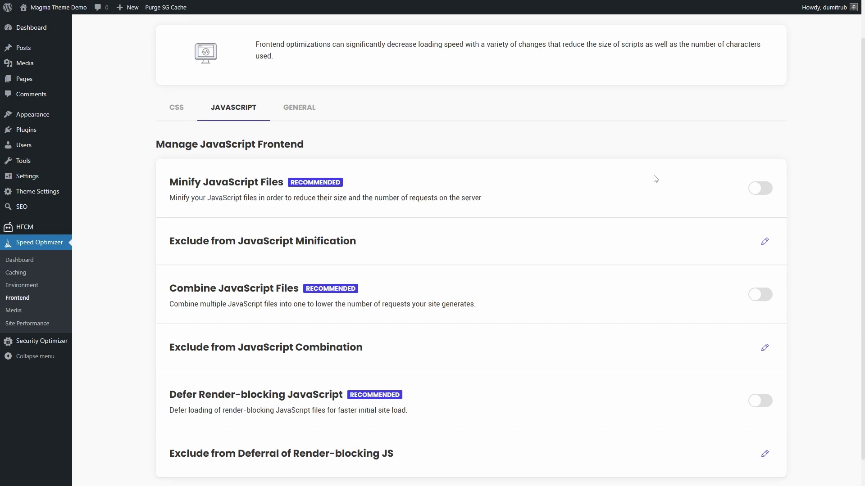
pyautogui.click(757, 193)
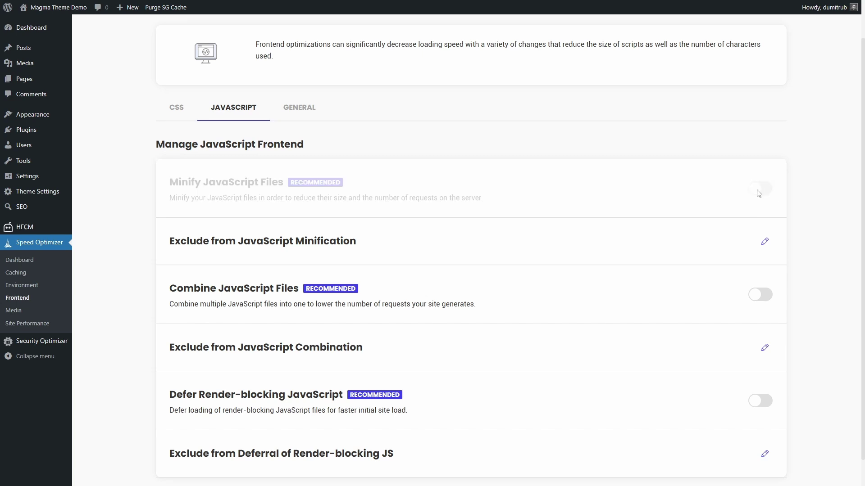
pyautogui.scroll(-1, 758, 192)
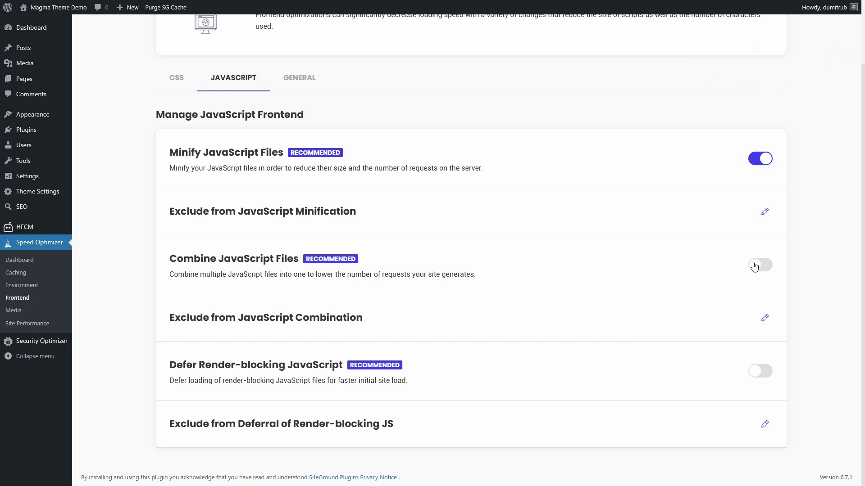
# Leave JavaScript combination exclusions empty and switch on Combine JavaScript Files
pyautogui.click(765, 319)
pyautogui.click(375, 268)
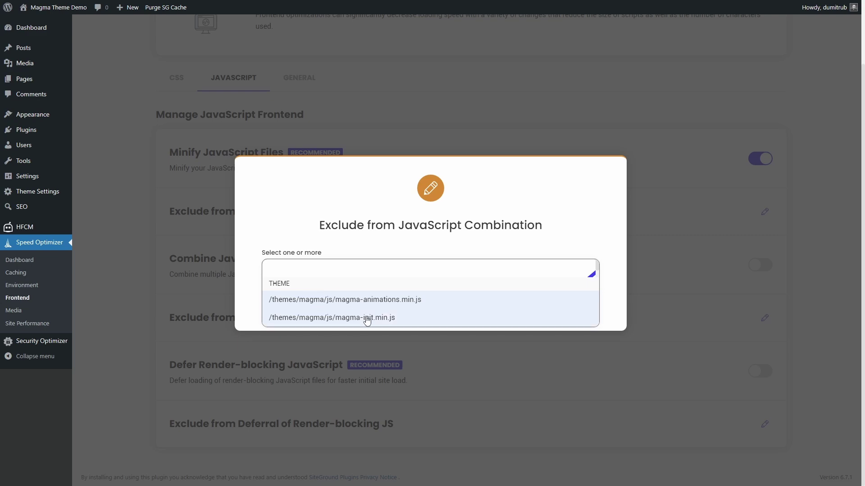
pyautogui.click(414, 228)
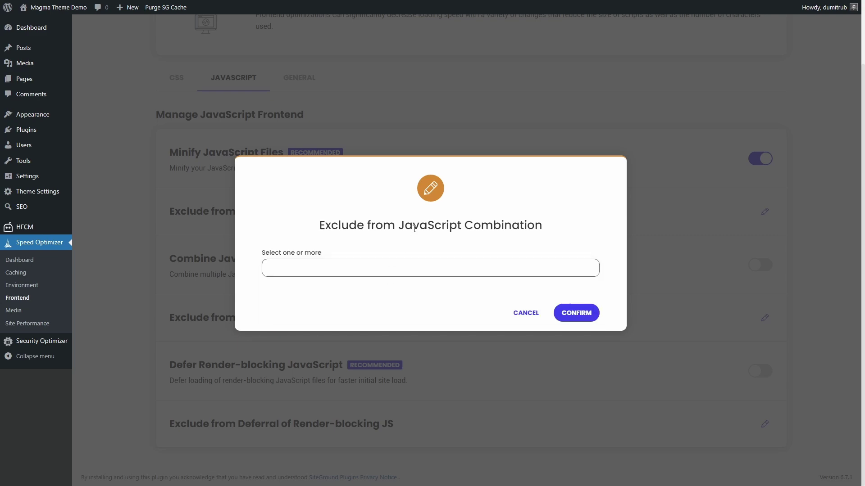
pyautogui.click(522, 314)
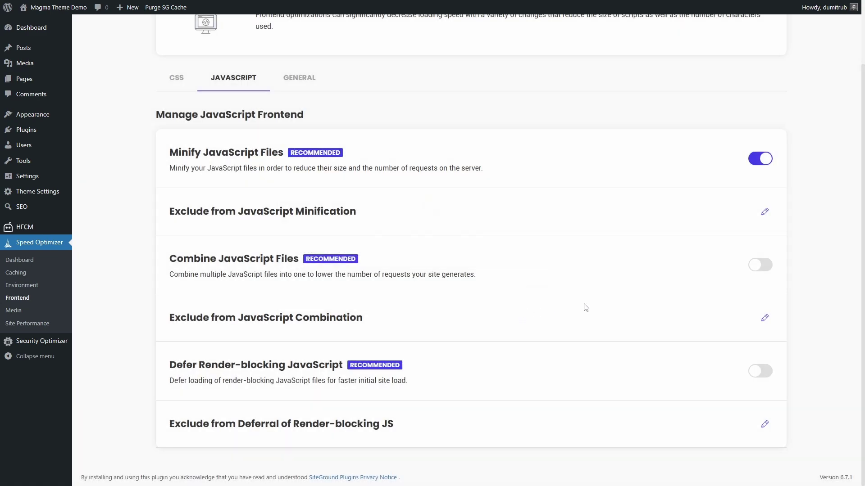
pyautogui.click(756, 270)
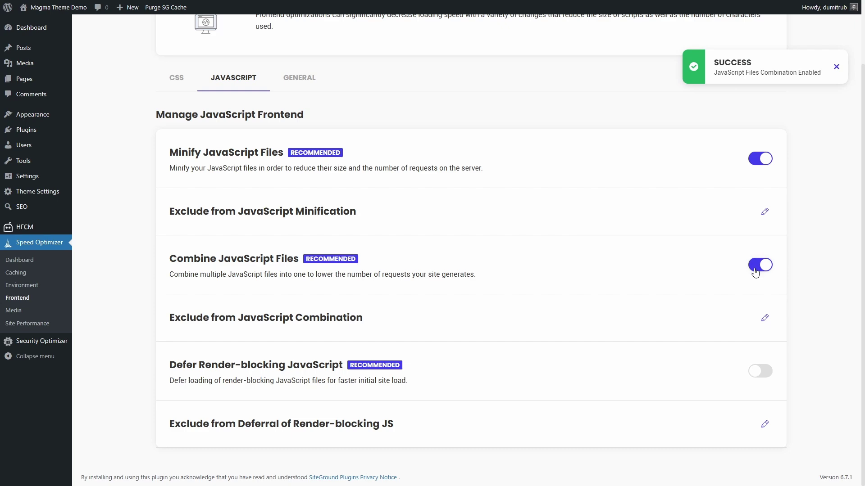
# Leave deferral exclusions empty and switch on Defer Render-blocking JavaScript
pyautogui.click(765, 424)
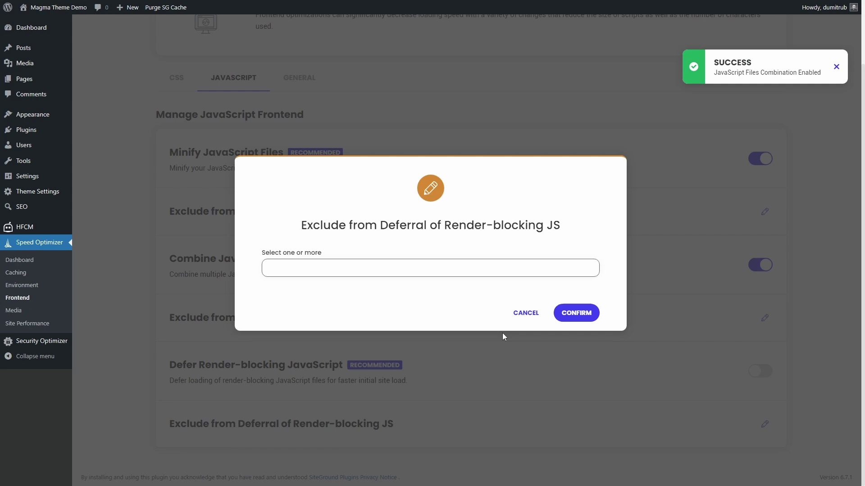
pyautogui.click(383, 269)
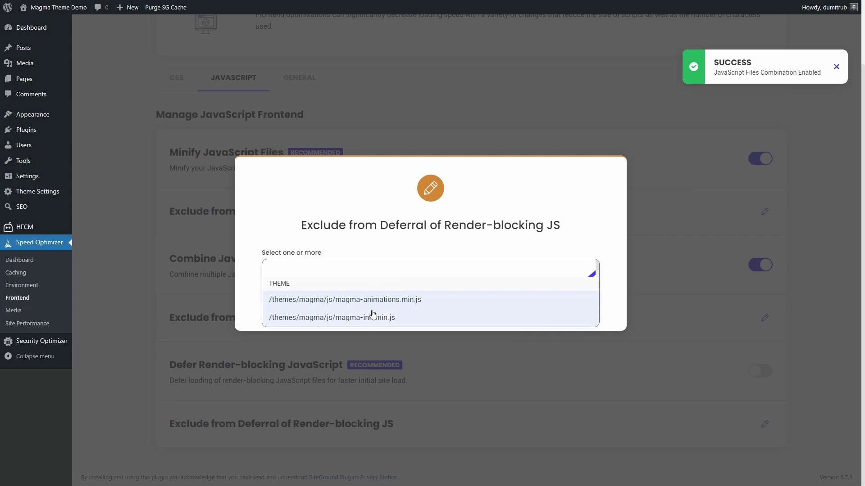
pyautogui.click(427, 234)
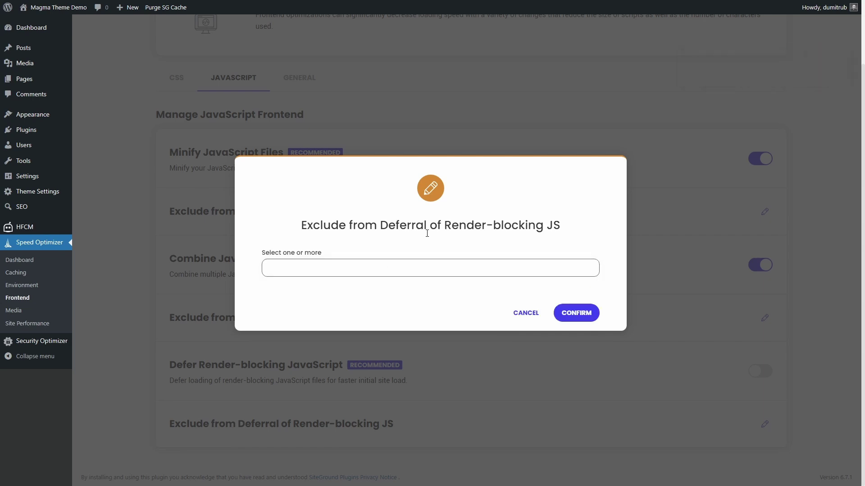
pyautogui.click(520, 313)
pyautogui.click(759, 377)
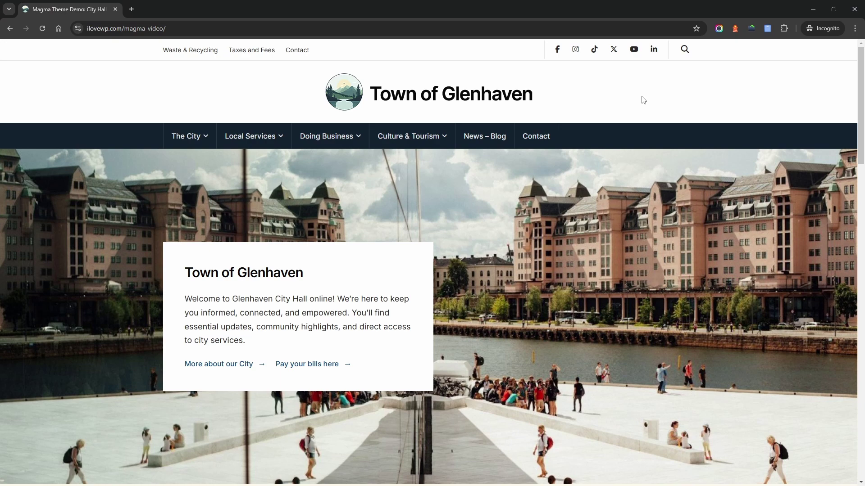
# Scroll through the Town of Glenhaven homepage to check it renders fully
pyautogui.moveTo(392, 139)
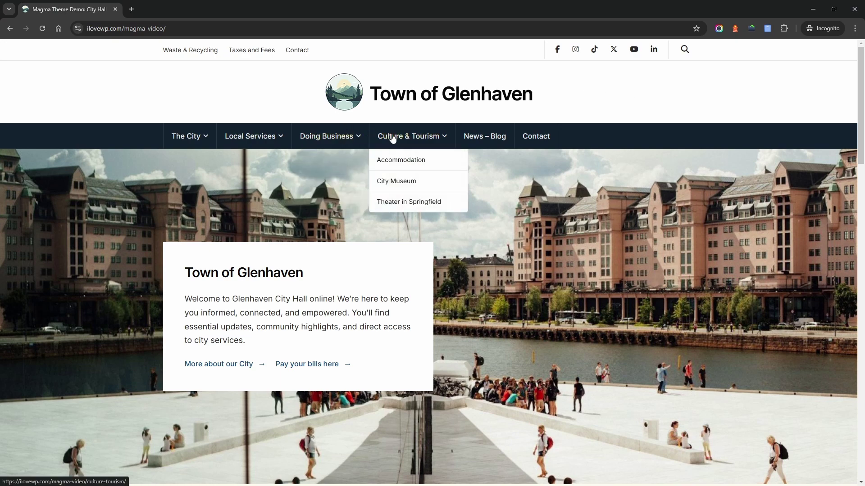
pyautogui.scroll(-10, 466, 251)
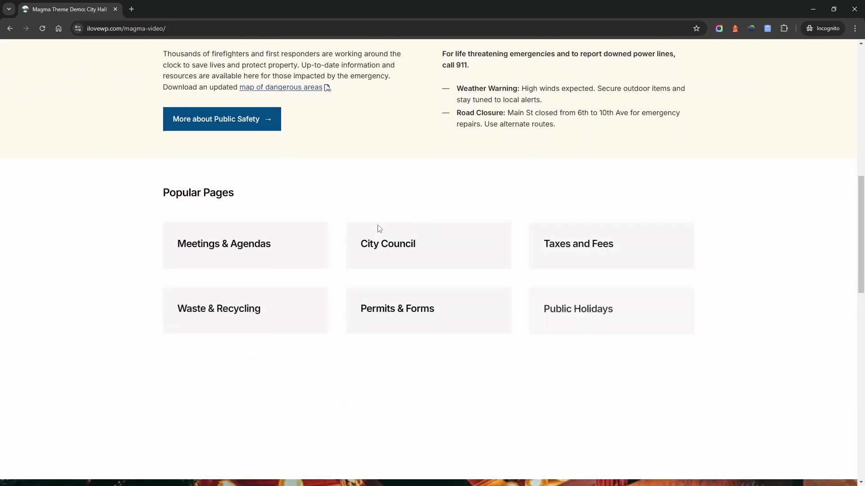
pyautogui.scroll(-15, 379, 229)
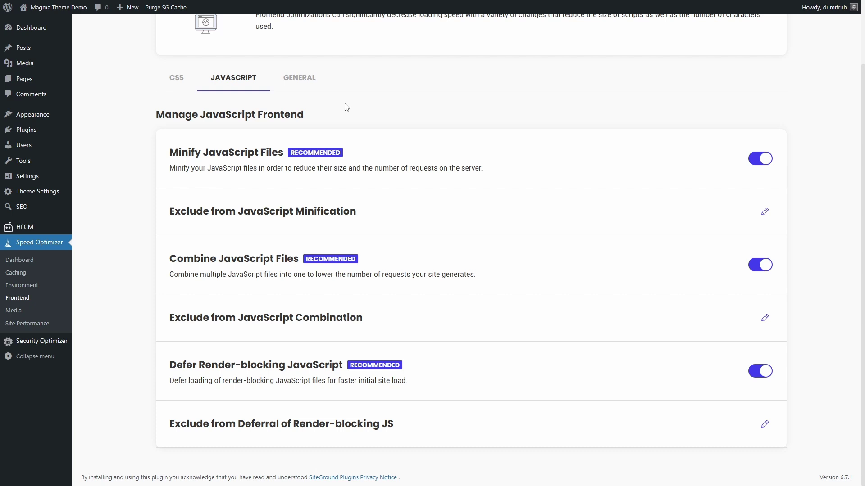
# Turn on Minify the HTML Output, Web Fonts Optimization, Remove Query Strings and Disable Emojis
pyautogui.click(299, 80)
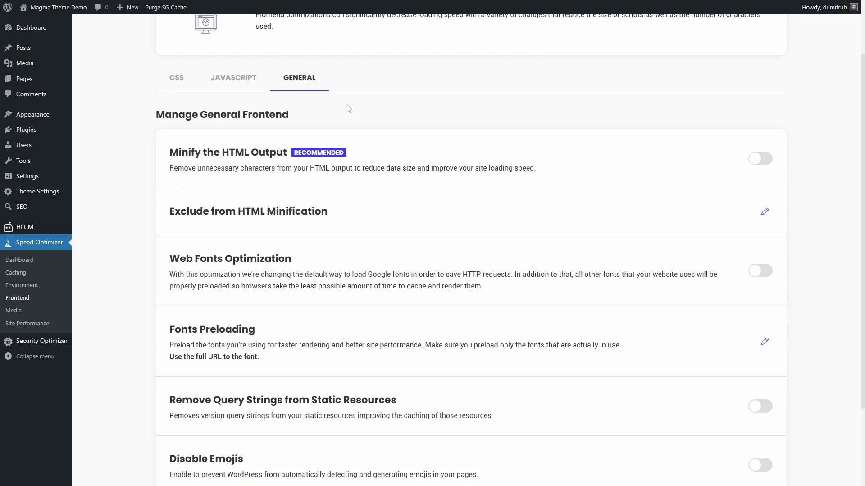
pyautogui.scroll(-2, 371, 116)
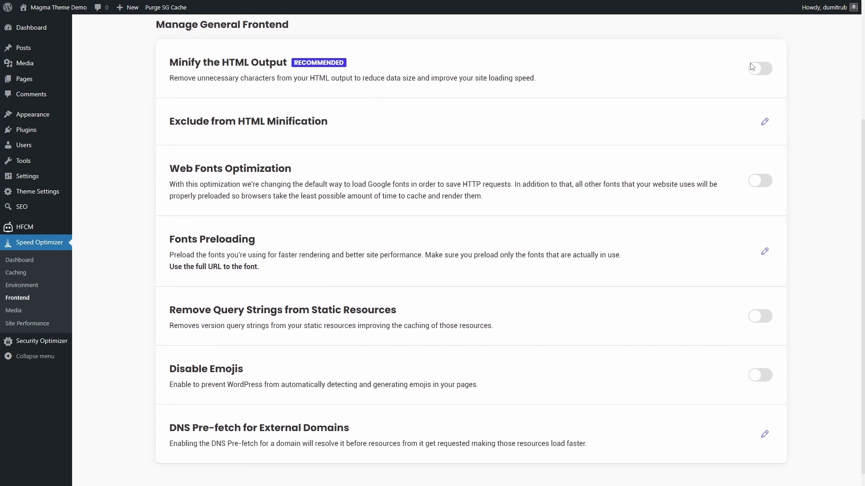
pyautogui.click(753, 68)
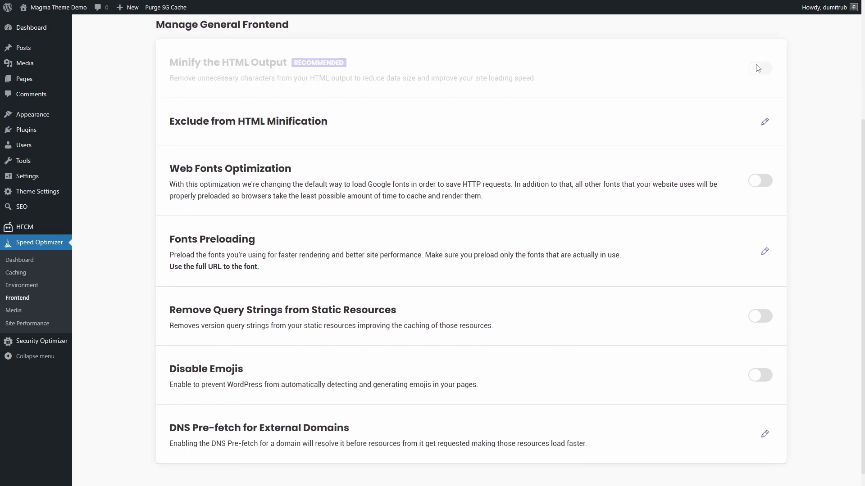
pyautogui.click(758, 179)
pyautogui.click(765, 313)
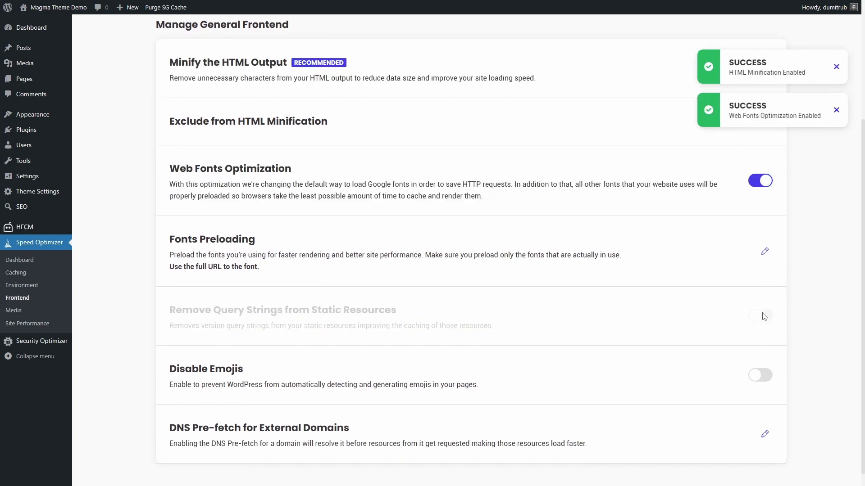
pyautogui.click(759, 378)
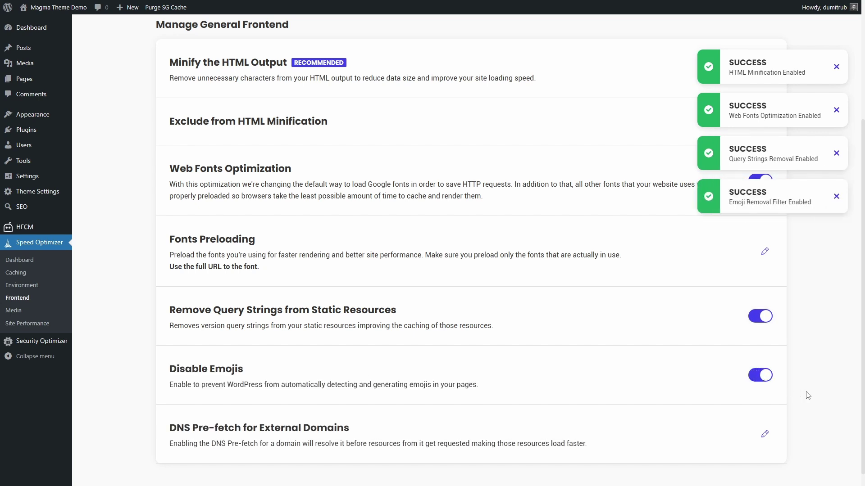
# Check the DNS Pre-fetch external domains list on the General tab
pyautogui.scroll(2, 811, 392)
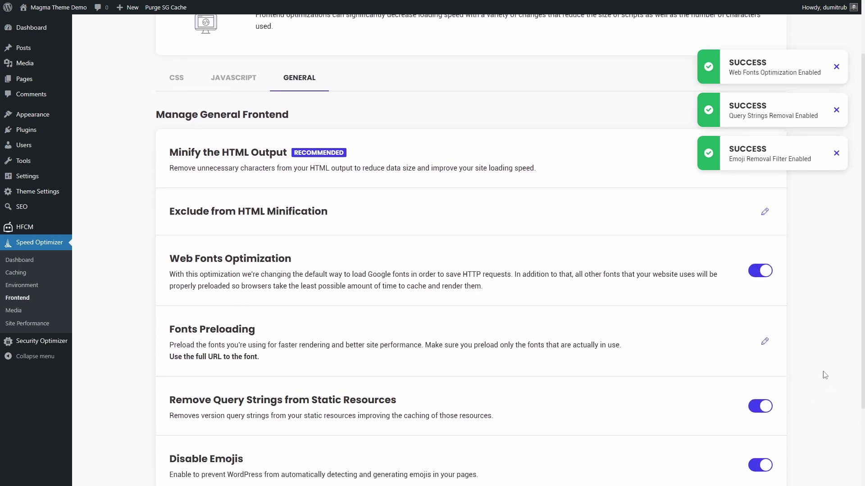
pyautogui.scroll(-3, 762, 365)
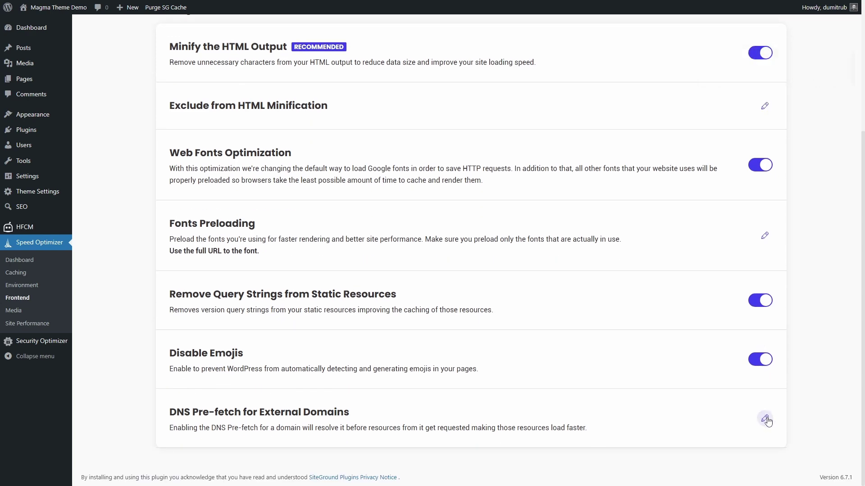
pyautogui.click(766, 419)
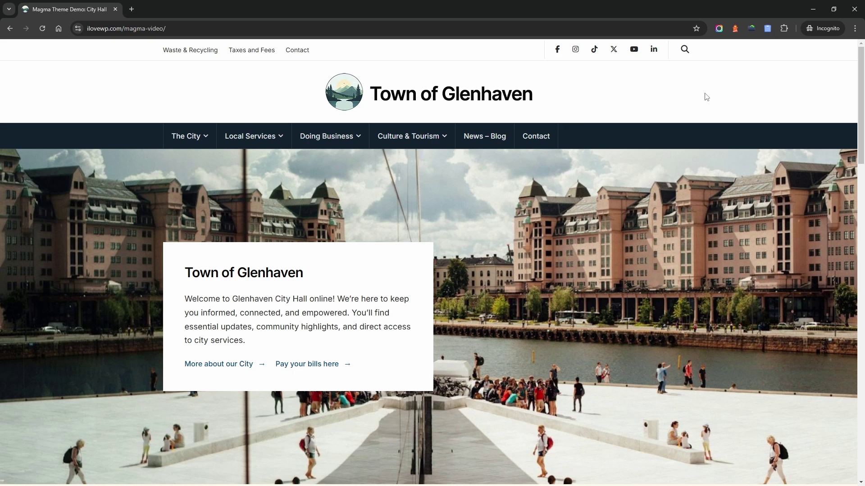
# Inspect the page in Chrome DevTools and reload it on the Sources panel to list loaded files
pyautogui.rightClick(685, 95)
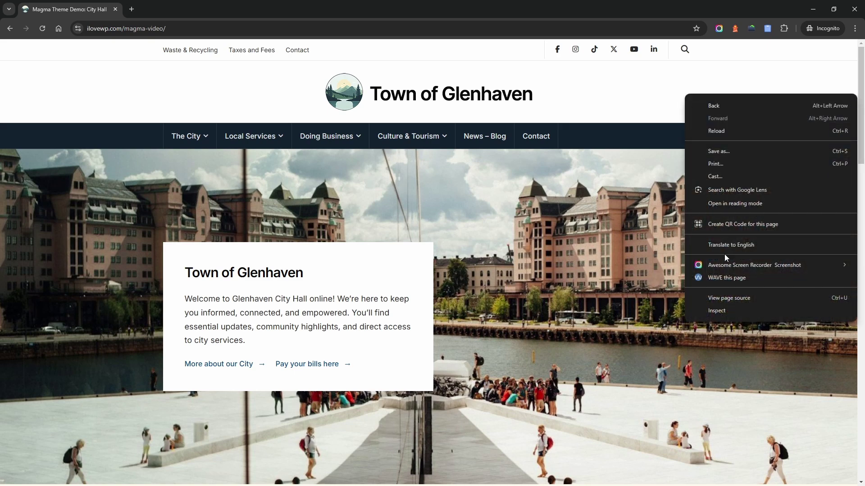
pyautogui.click(733, 308)
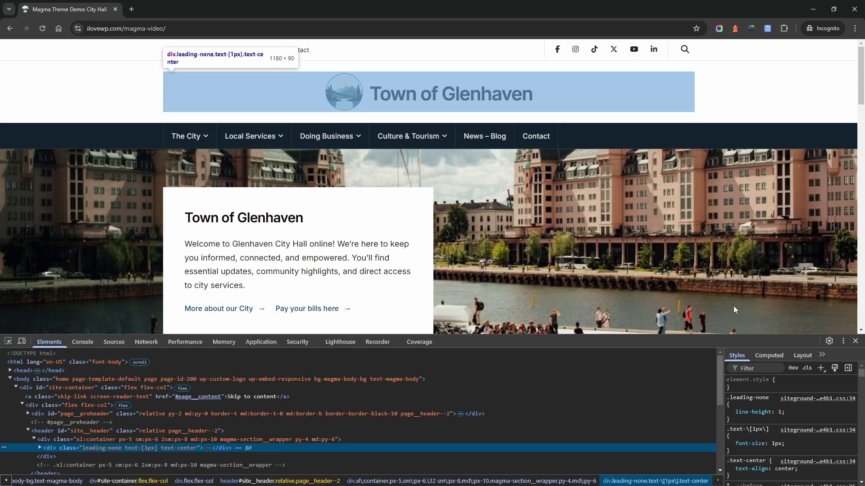
pyautogui.click(113, 343)
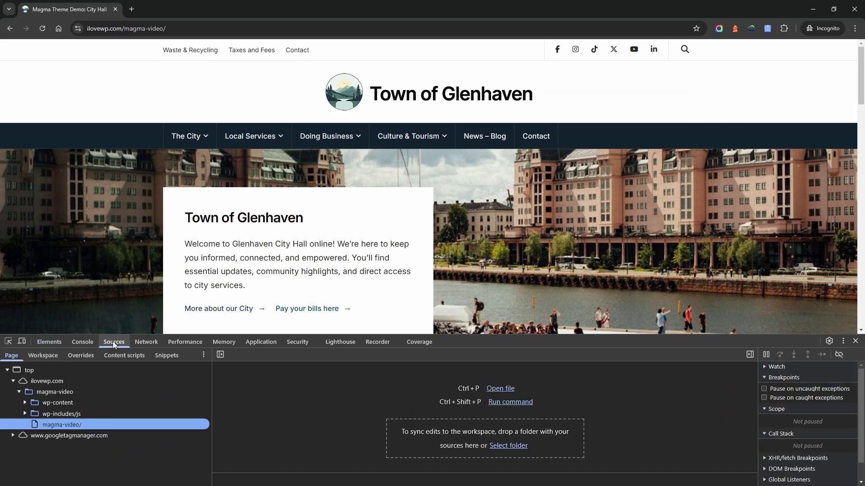
pyautogui.hotkey('ctrl', 'r')
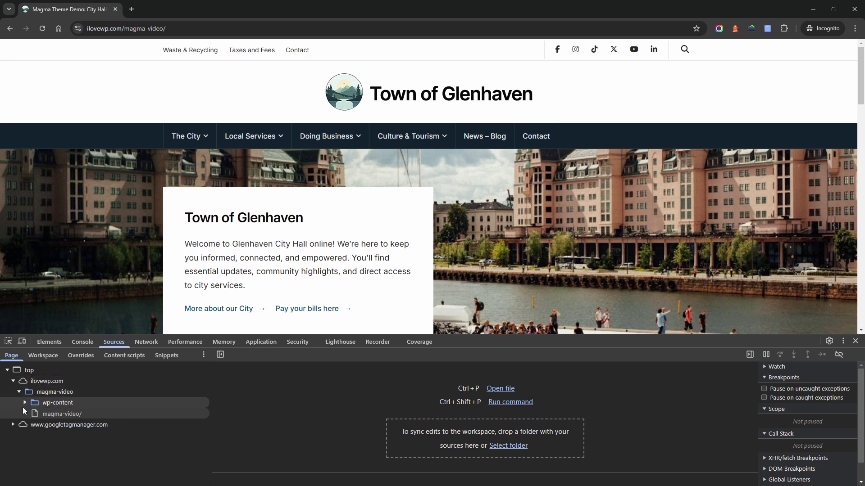
# Copy the link address of the gtag script under googletagmanager.com
pyautogui.click(12, 426)
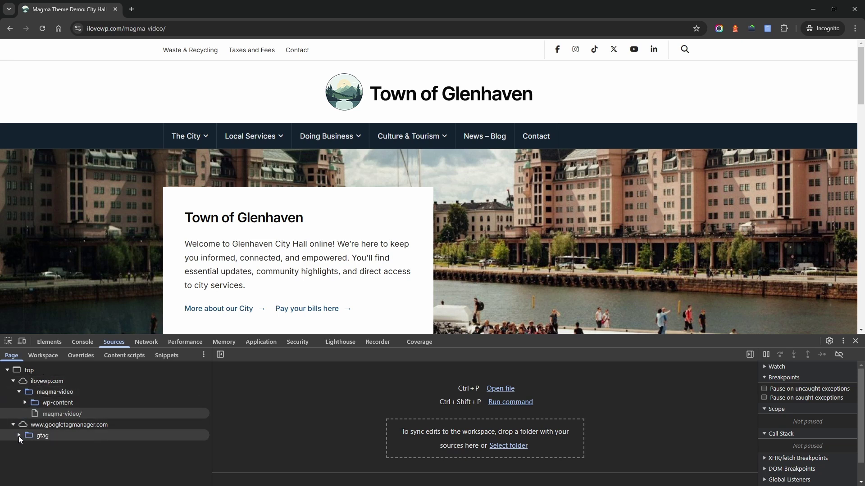
pyautogui.click(19, 436)
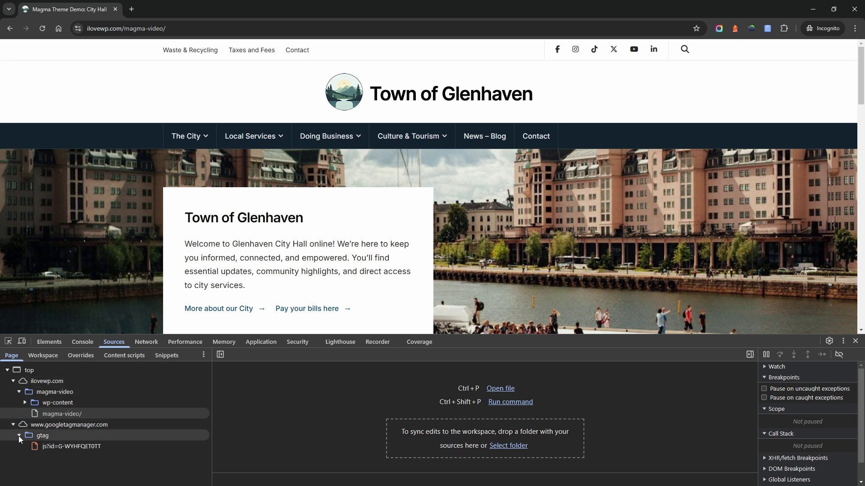
pyautogui.rightClick(63, 448)
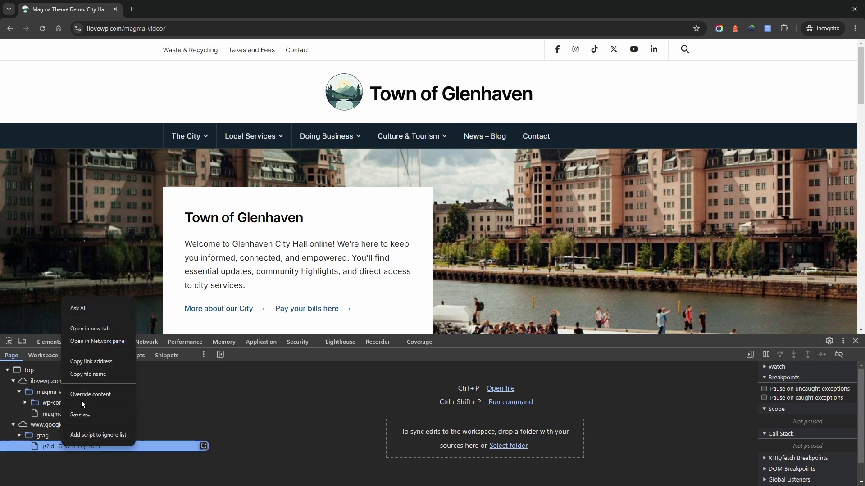
pyautogui.click(88, 362)
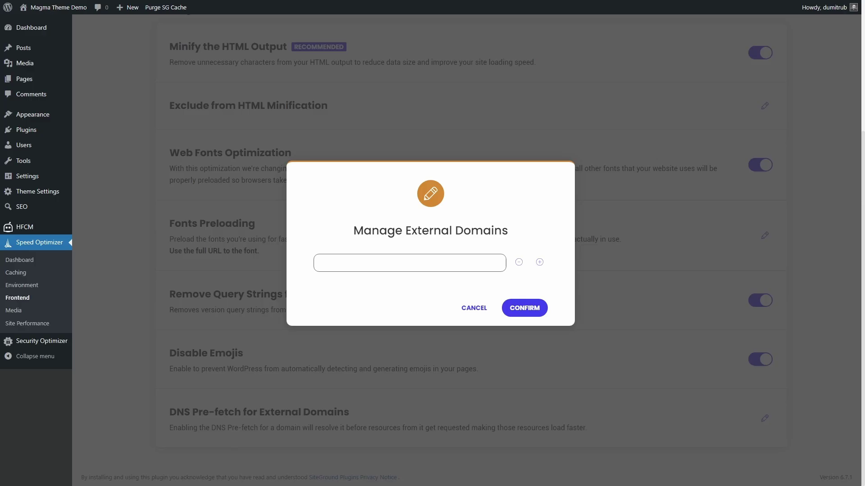
pyautogui.click(429, 264)
pyautogui.hotkey('ctrl', 'v')
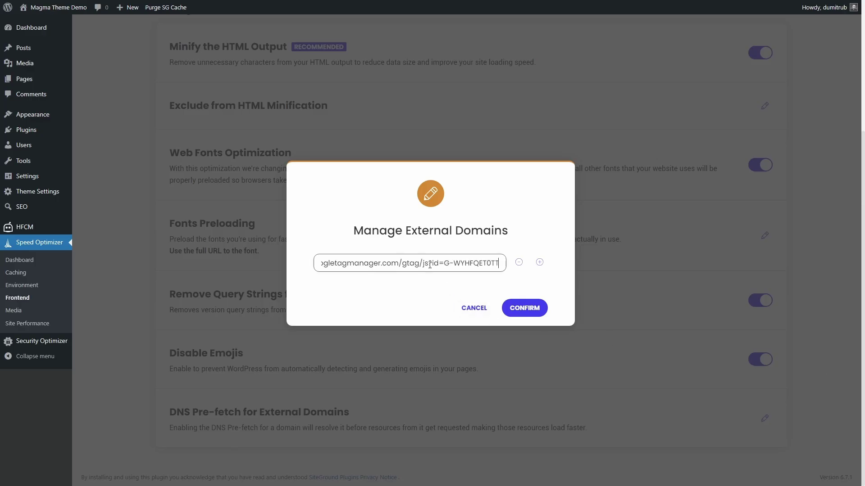
pyautogui.click(400, 263)
pyautogui.hotkey('shift', 'End')
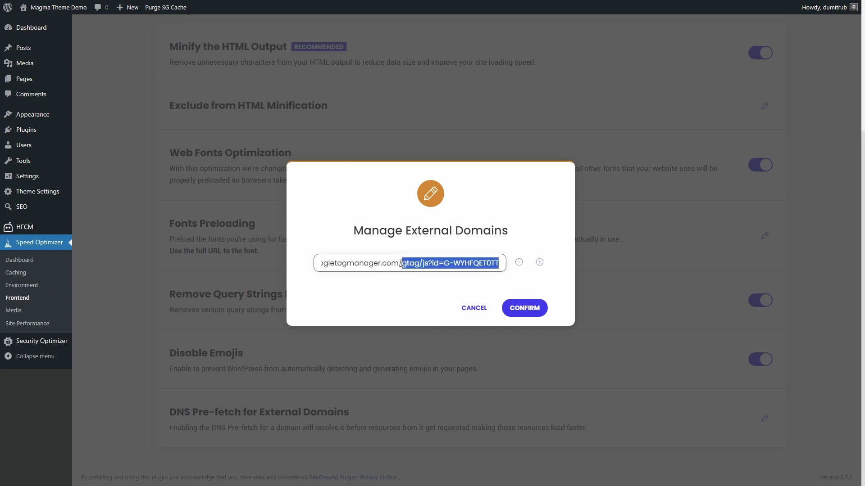
pyautogui.press('BackSpace')
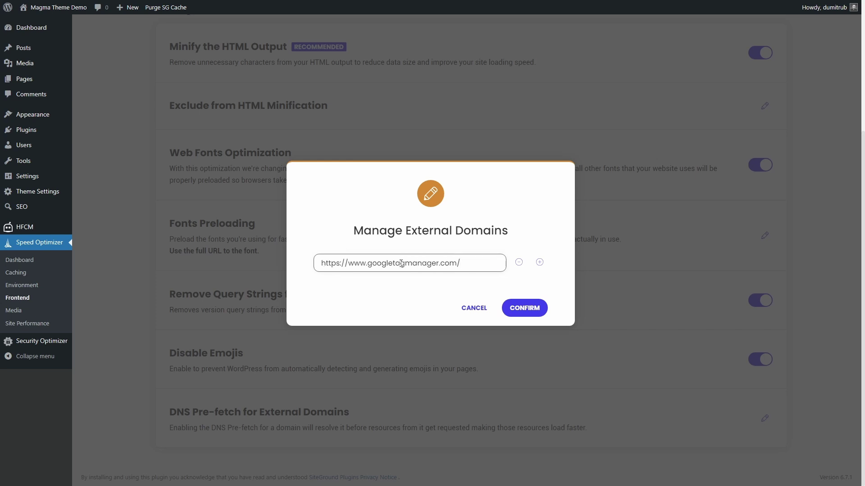
pyautogui.click(524, 309)
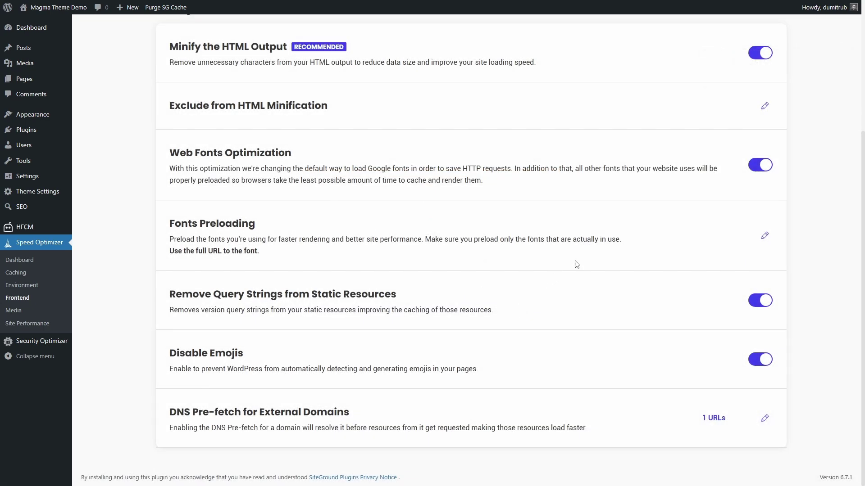
# Open the Fonts Preloading editor and list the page's font requests in DevTools Network, filtered to Font
pyautogui.click(764, 237)
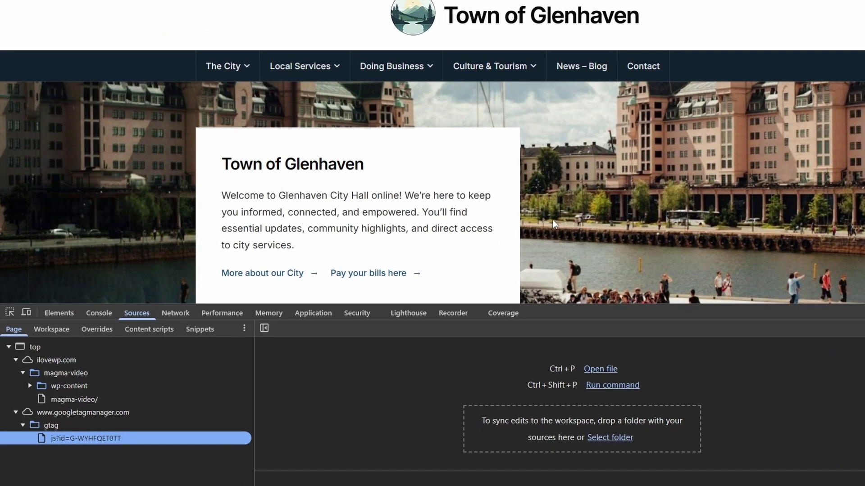
pyautogui.click(176, 313)
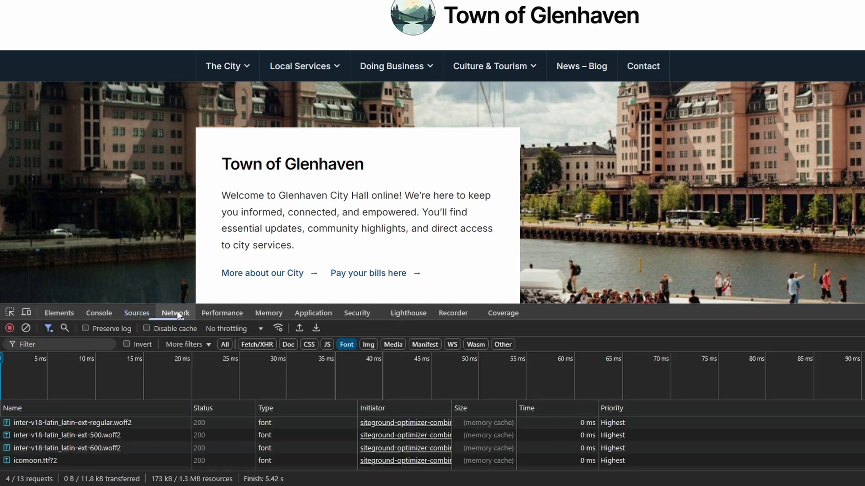
pyautogui.click(346, 344)
pyautogui.hotkey('ctrl', 'r')
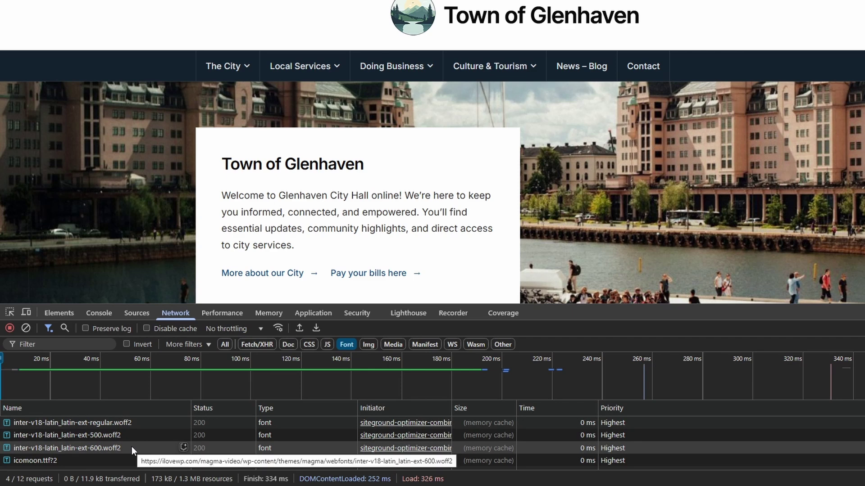
# Copy the URL of the icomoon.ttf?2 font request
pyautogui.click(49, 459)
pyautogui.rightClick(49, 459)
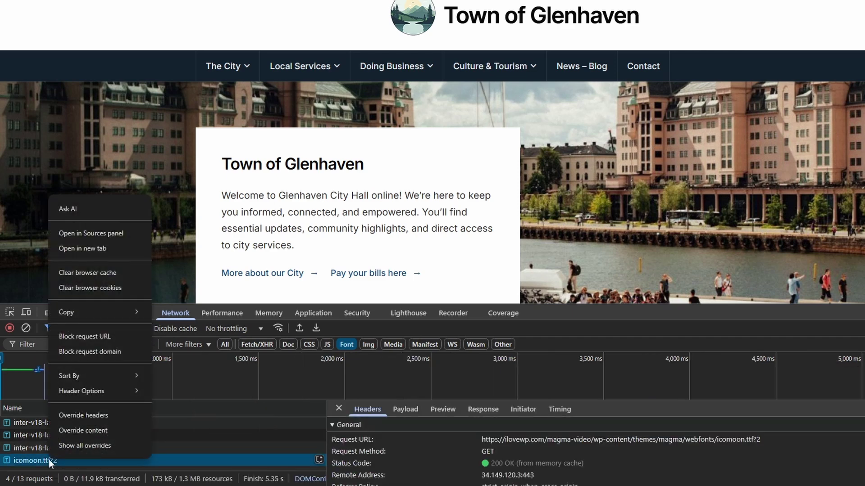
pyautogui.moveTo(107, 313)
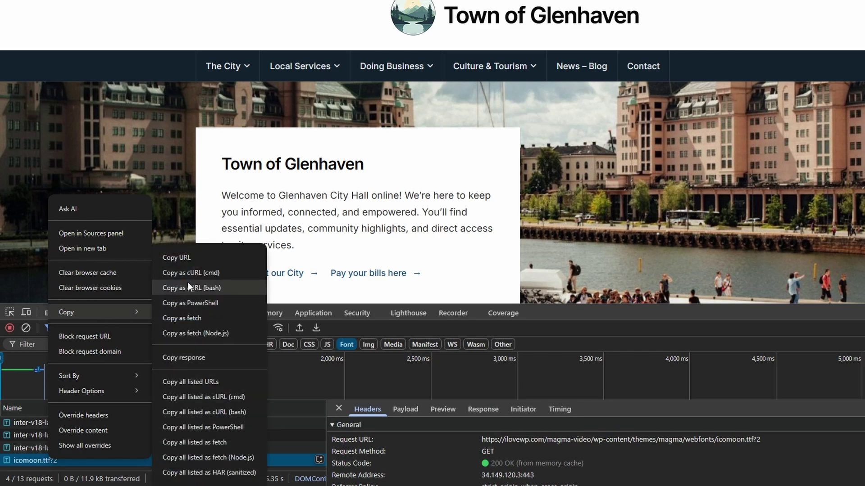
pyautogui.click(202, 257)
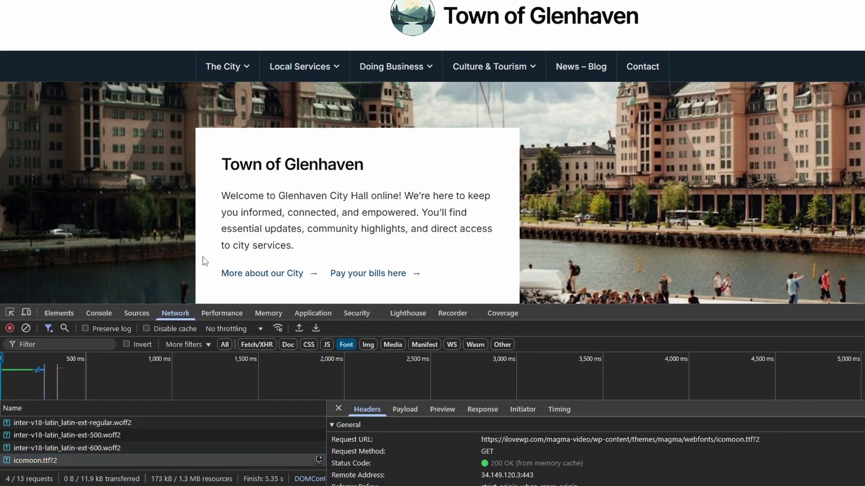
# Paste the icomoon font URL into Fonts to be Preloaded, add another row, and save
pyautogui.hotkey('ctrl', 'v')
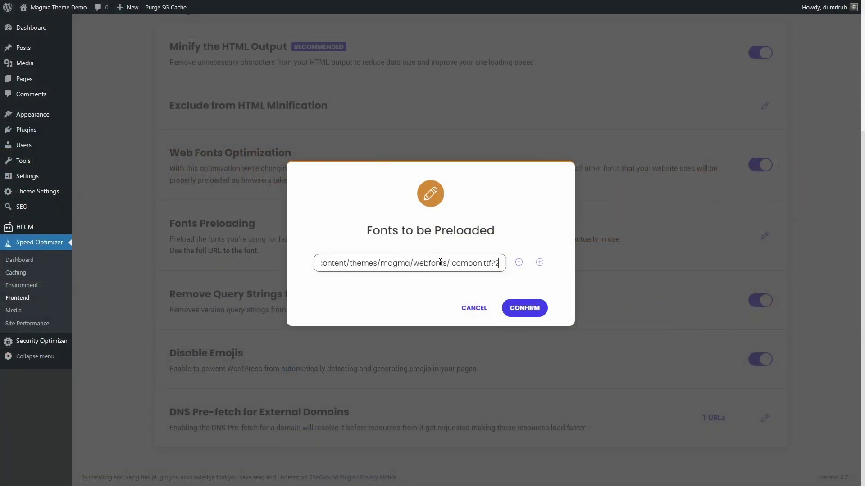
pyautogui.click(540, 262)
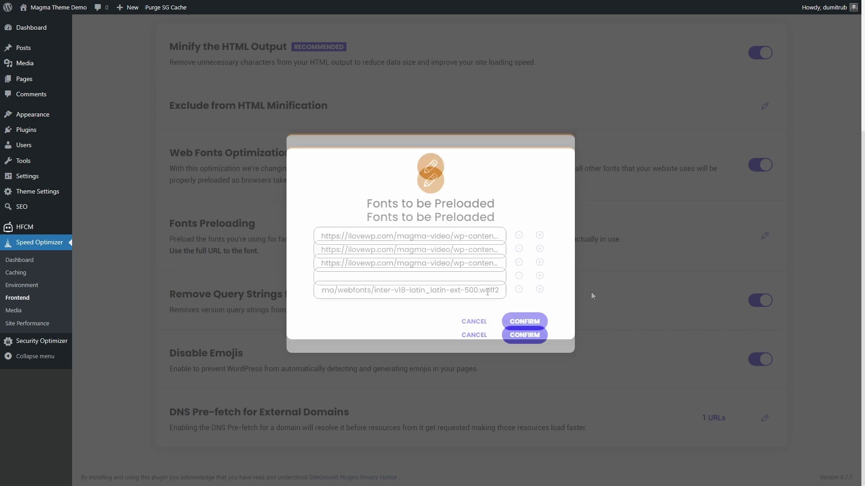
pyautogui.click(524, 333)
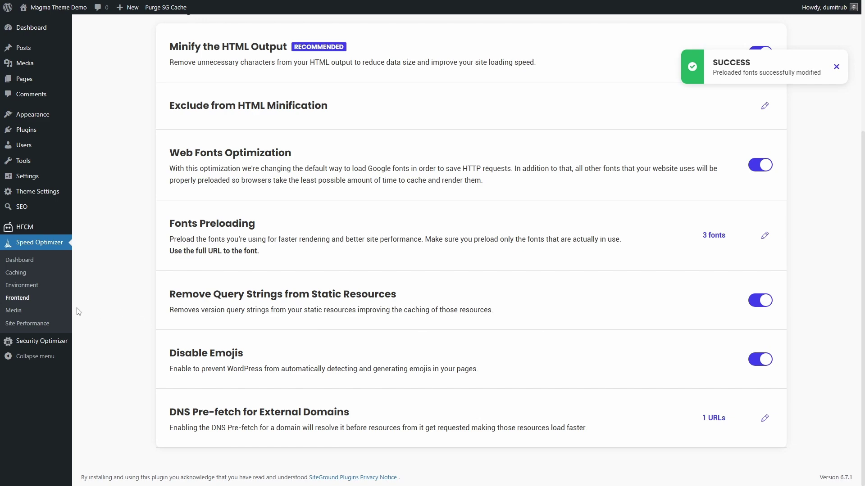
# Set Speed Optimizer image compression to Low (25%), compressing and overwriting existing images
pyautogui.click(29, 310)
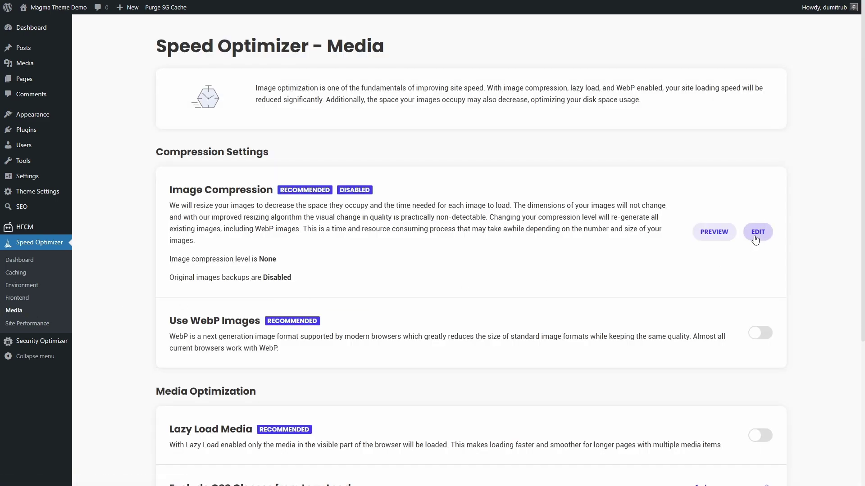
pyautogui.click(756, 239)
pyautogui.click(355, 218)
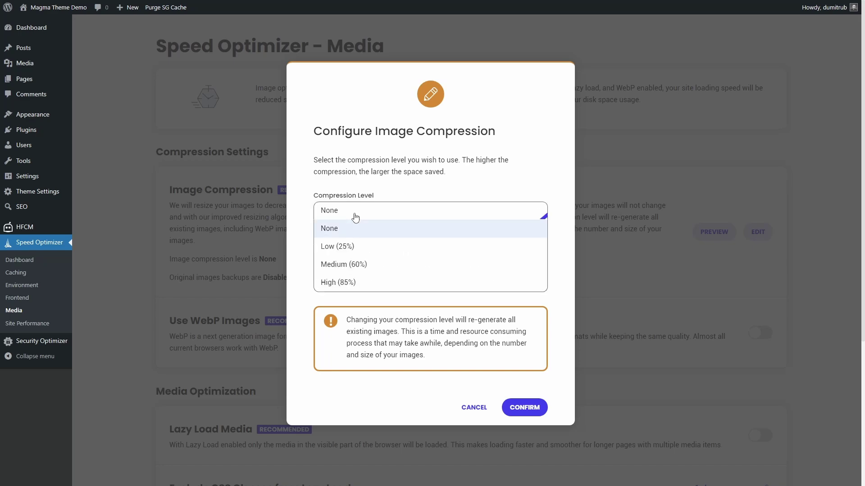
pyautogui.click(348, 245)
pyautogui.click(342, 267)
pyautogui.click(340, 285)
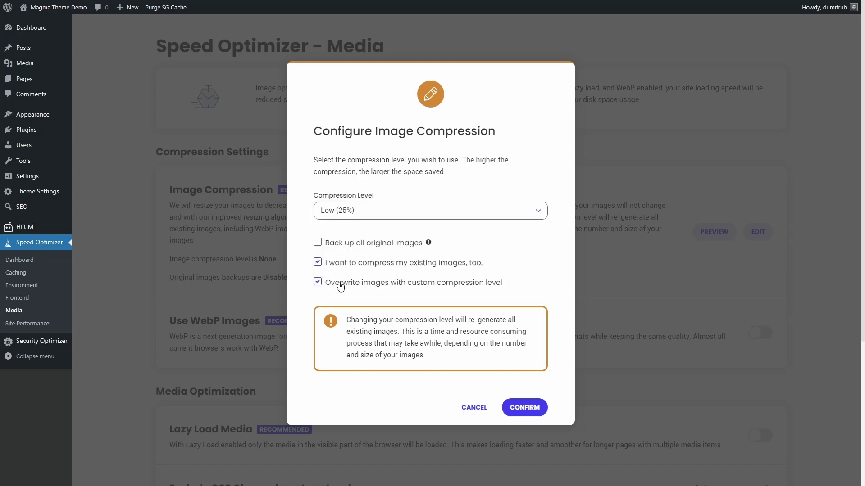
pyautogui.click(523, 408)
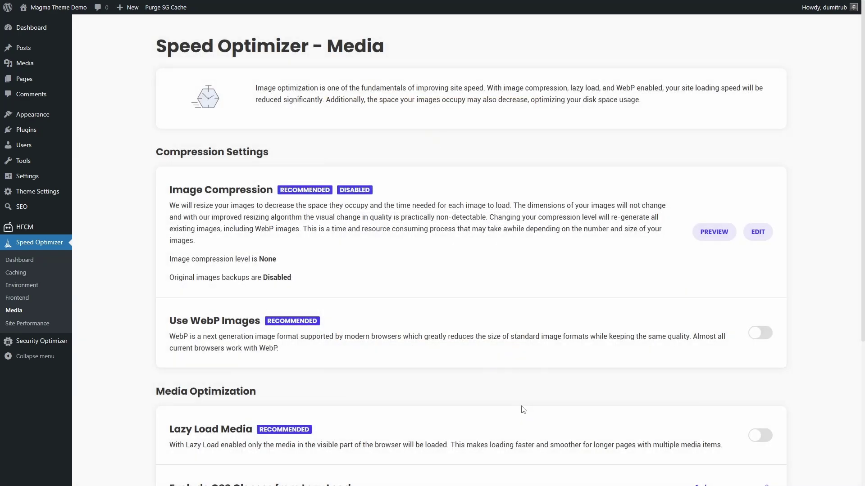
pyautogui.scroll(-5, 523, 409)
pyautogui.scroll(5, 522, 407)
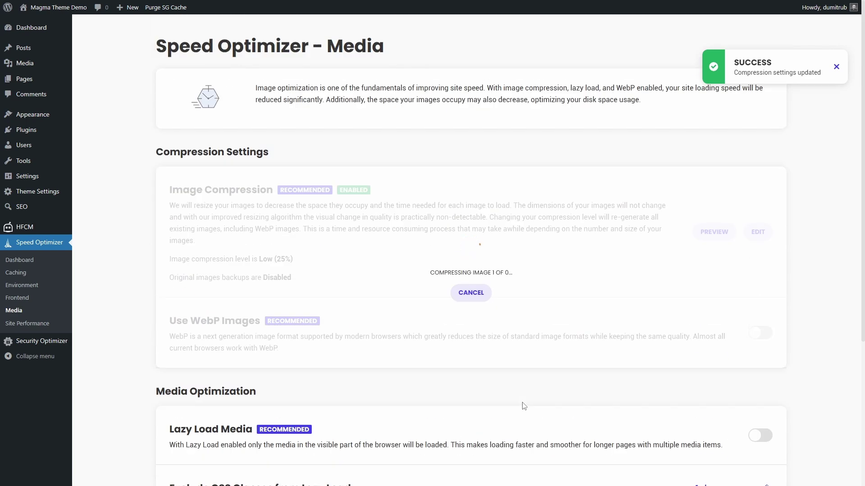
pyautogui.scroll(-5, 523, 406)
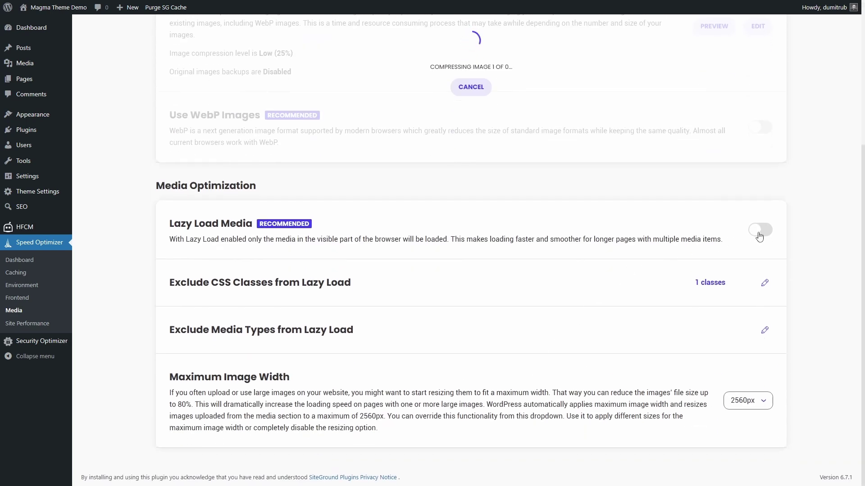
# Turn on Lazy Load Media and save the Exclude Media Types list with nothing excluded
pyautogui.click(760, 234)
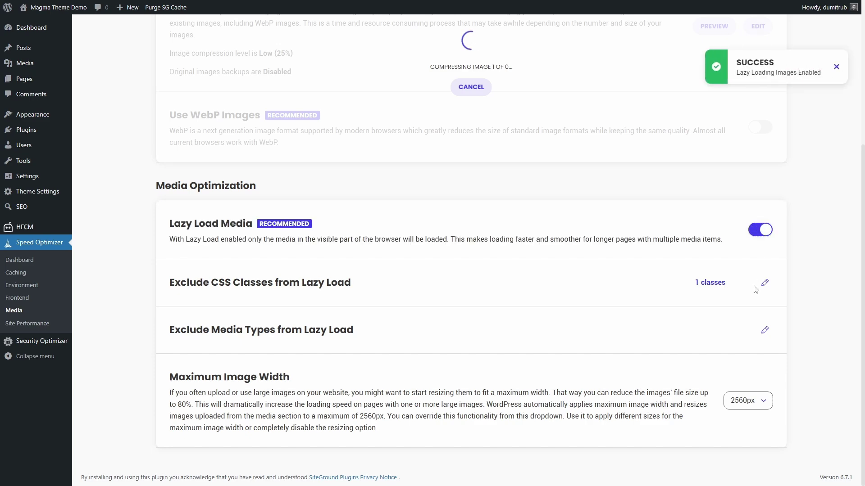
pyautogui.click(764, 330)
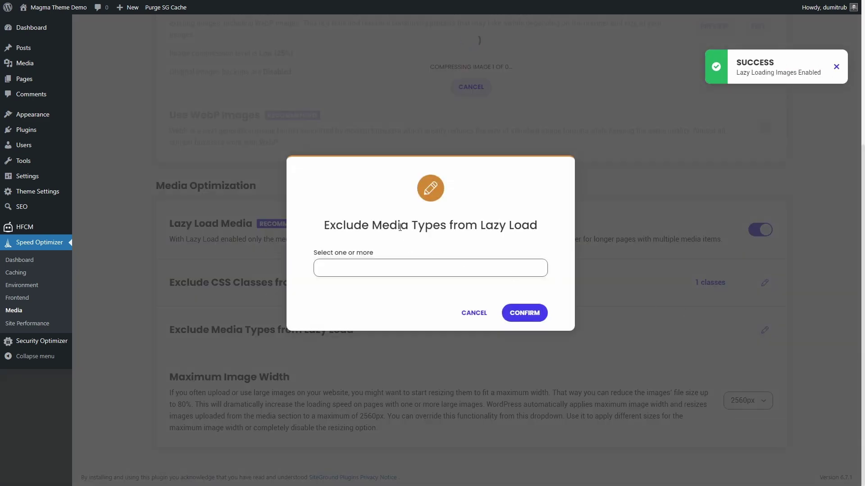
pyautogui.click(403, 268)
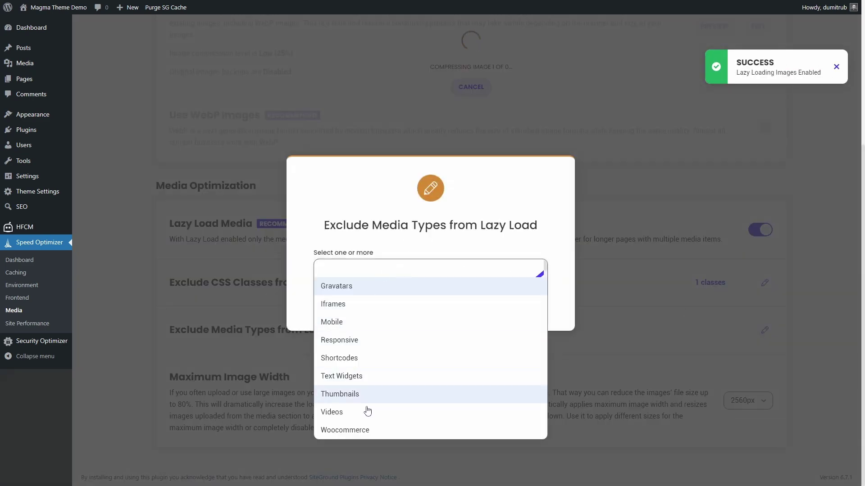
pyautogui.click(525, 313)
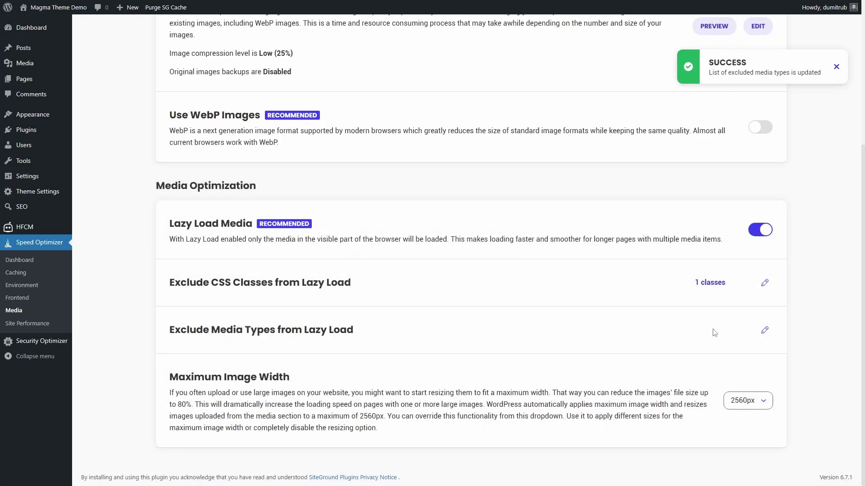
# Turn on Use WebP Images and confirm the Enable WebP dialog
pyautogui.scroll(4, 713, 332)
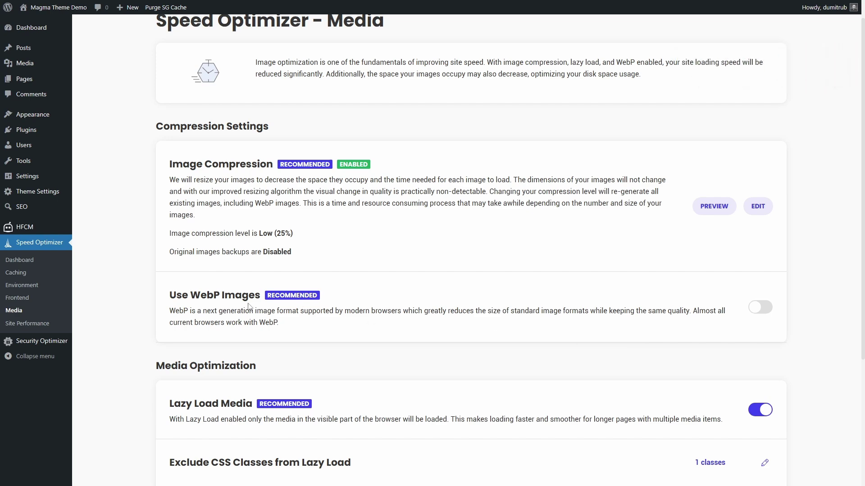
pyautogui.click(757, 307)
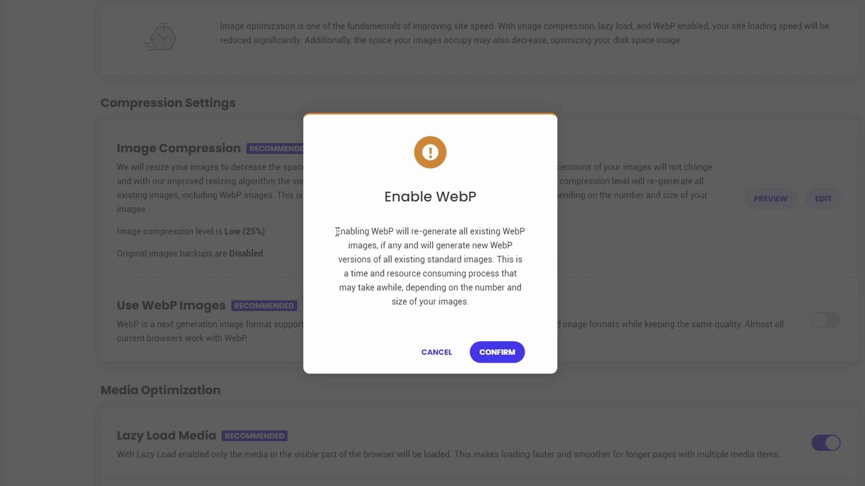
pyautogui.moveTo(337, 232); pyautogui.dragTo(482, 299)
pyautogui.click(484, 303)
pyautogui.click(495, 355)
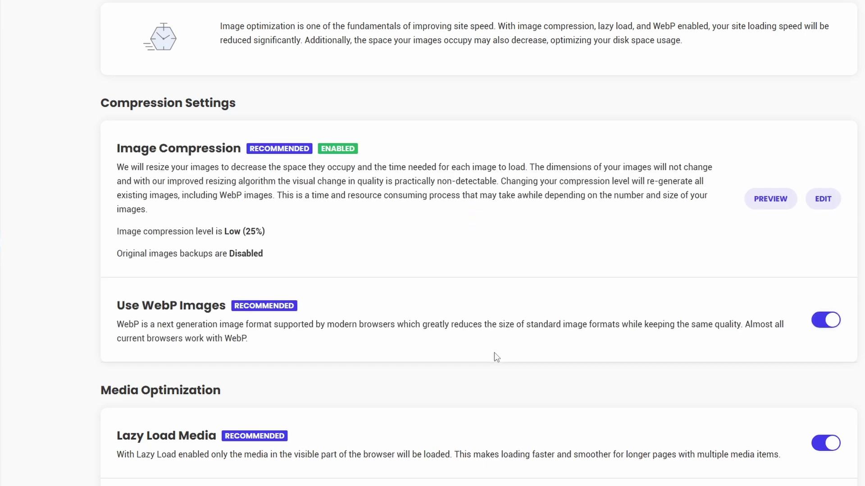
# Toggle WebP again to read the warning that disabling deletes all existing WebP files
pyautogui.scroll(1, 496, 357)
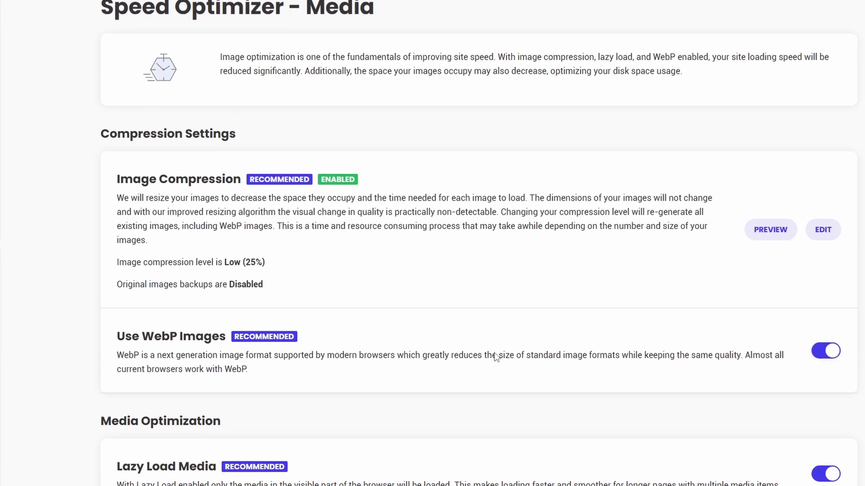
pyautogui.click(825, 351)
pyautogui.moveTo(339, 238); pyautogui.dragTo(364, 280)
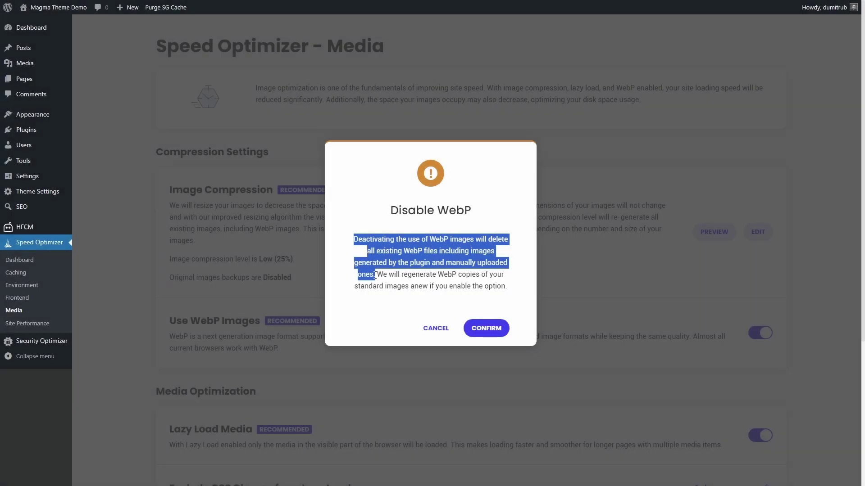
pyautogui.click(373, 262)
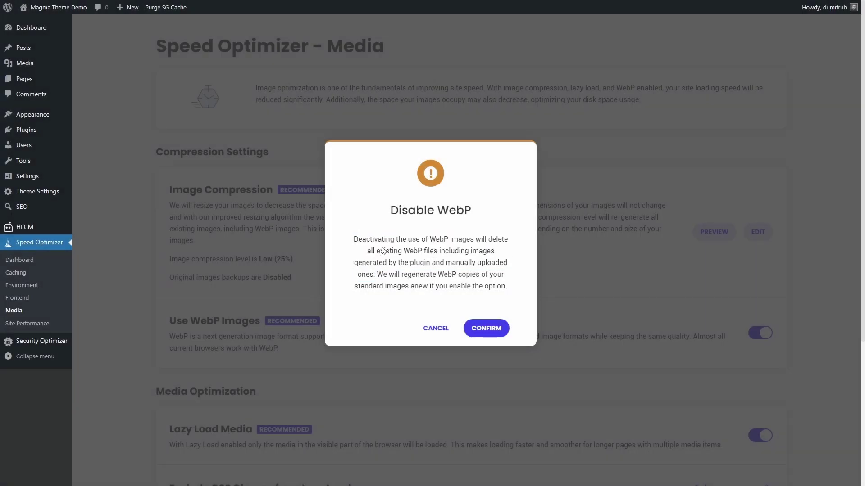
# Cancel the Disable WebP warning and rerun PageSpeed Insights, reviewing the new report's network payload
pyautogui.click(435, 329)
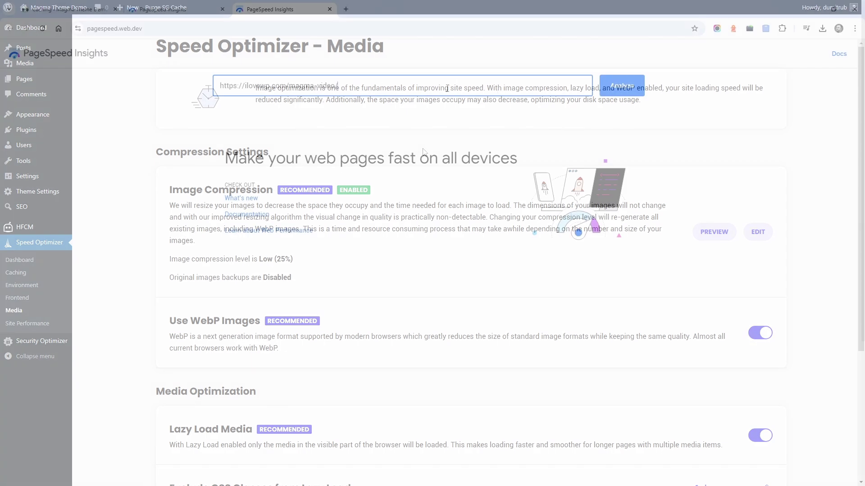
pyautogui.click(621, 88)
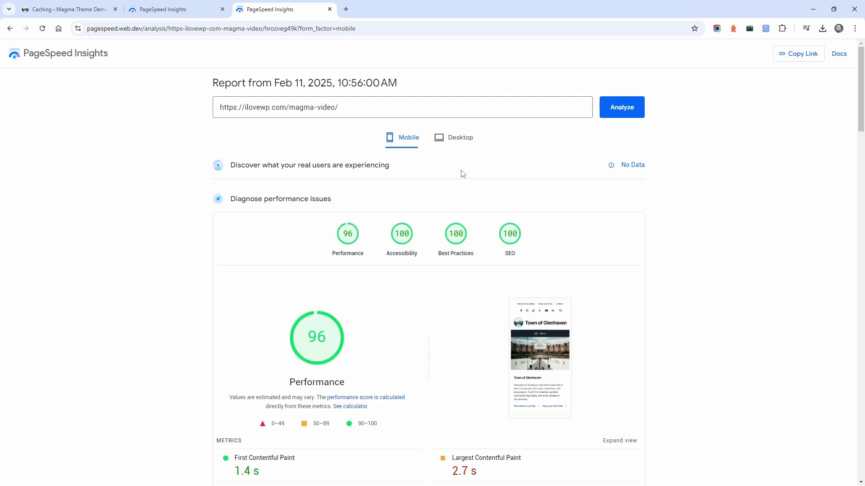
pyautogui.scroll(-5, 460, 176)
pyautogui.scroll(-1, 458, 179)
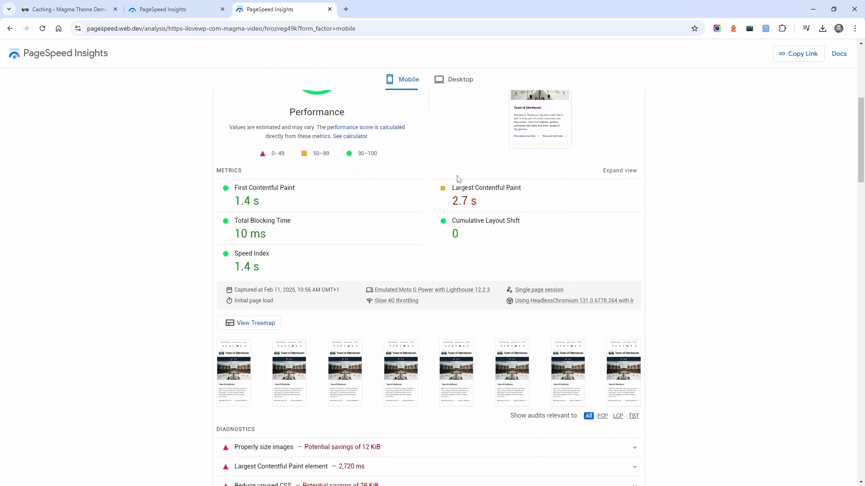
pyautogui.scroll(-7, 456, 218)
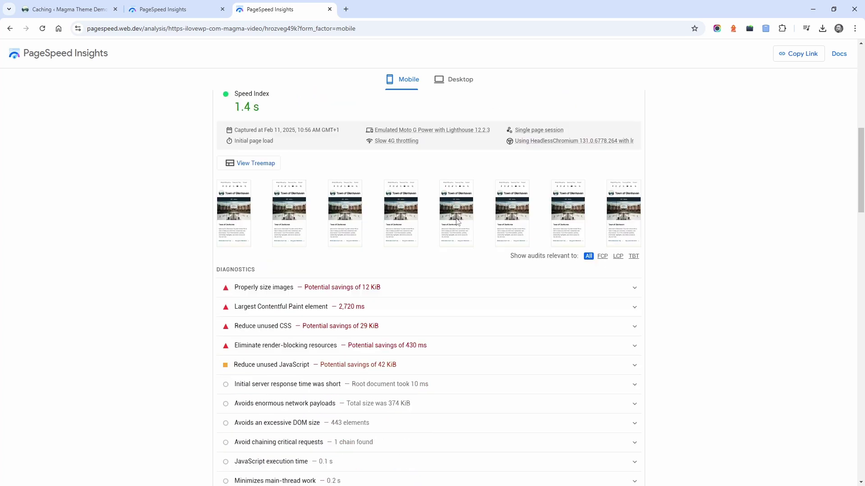
pyautogui.click(385, 248)
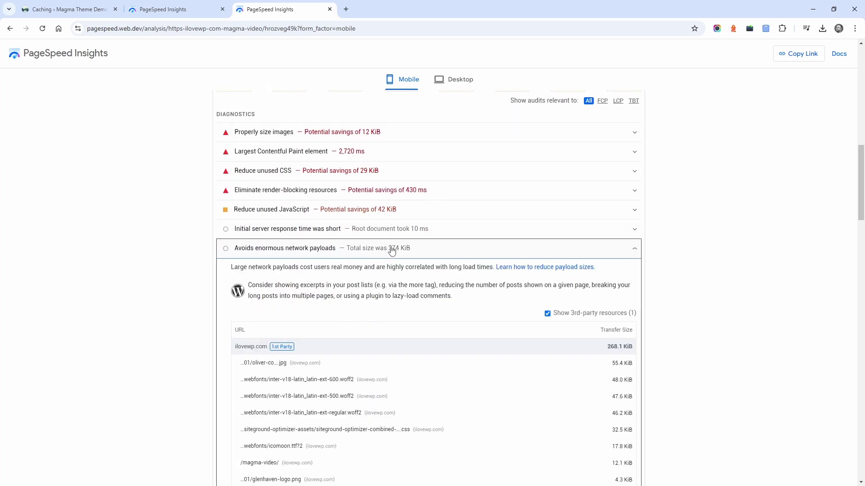
# Review the network payload details in the earlier PageSpeed report for comparison
pyautogui.click(171, 9)
pyautogui.scroll(-14, 436, 247)
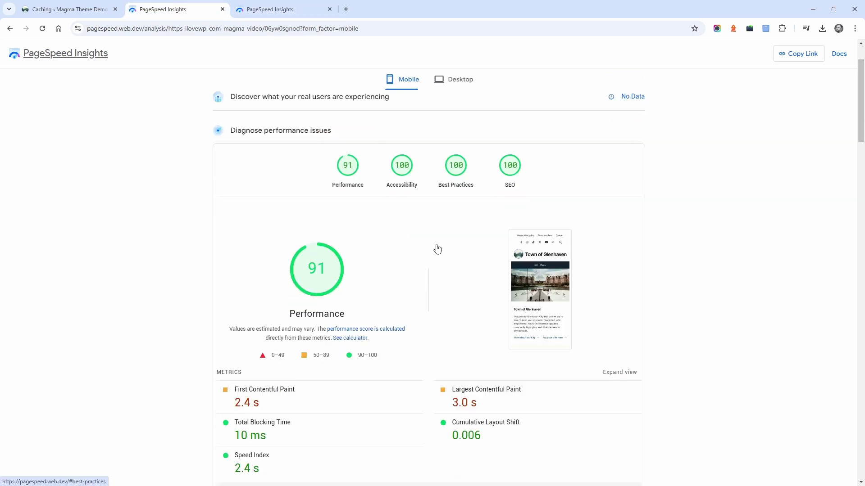
pyautogui.click(398, 304)
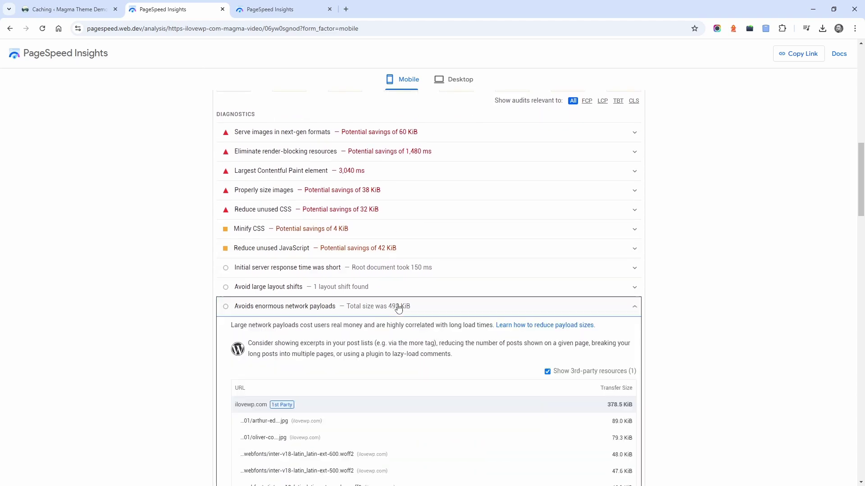
pyautogui.scroll(-1, 392, 293)
pyautogui.click(395, 263)
pyautogui.scroll(15, 440, 177)
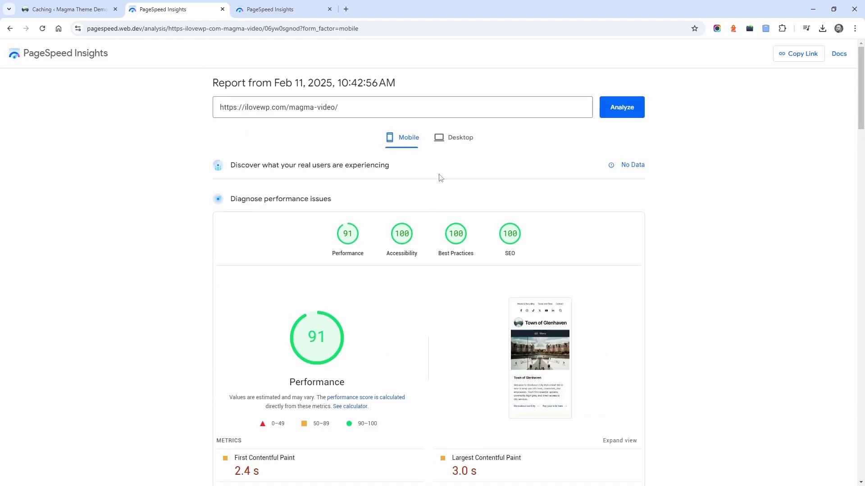
# Compare desktop results between reports: 100 in the new report versus 99 earlier
pyautogui.click(446, 137)
pyautogui.click(281, 6)
pyautogui.scroll(15, 482, 174)
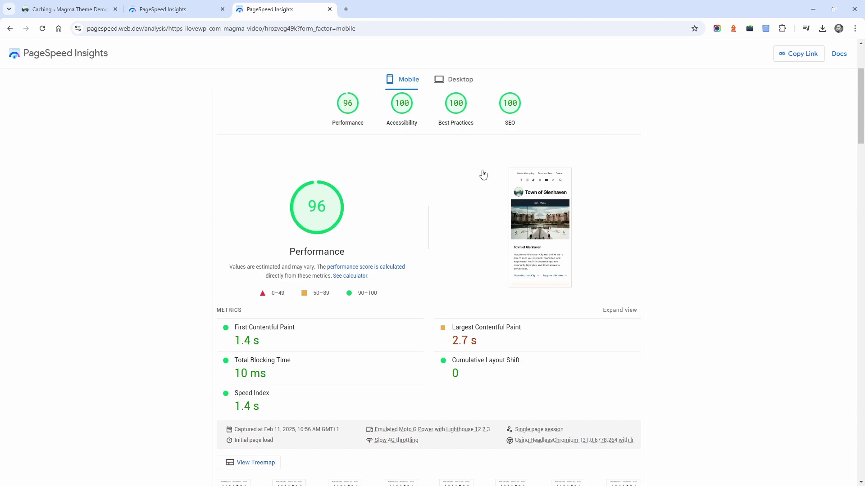
pyautogui.click(456, 136)
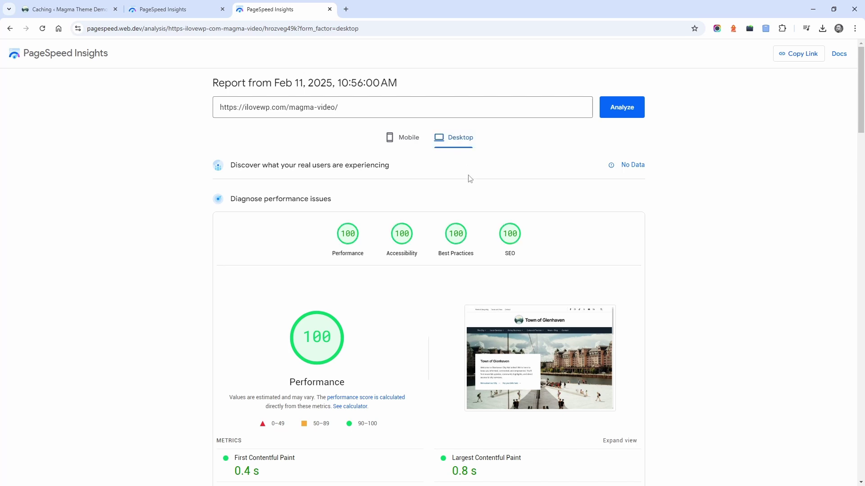
pyautogui.scroll(-5, 464, 178)
pyautogui.click(197, 6)
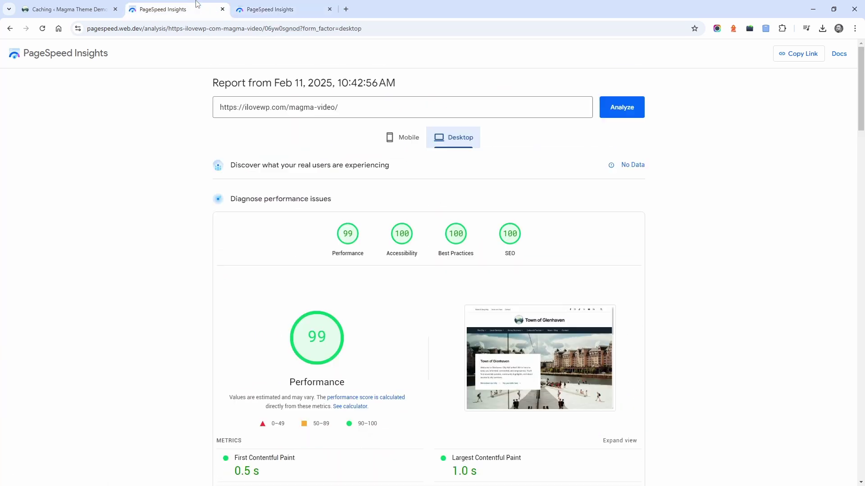
pyautogui.scroll(-5, 437, 205)
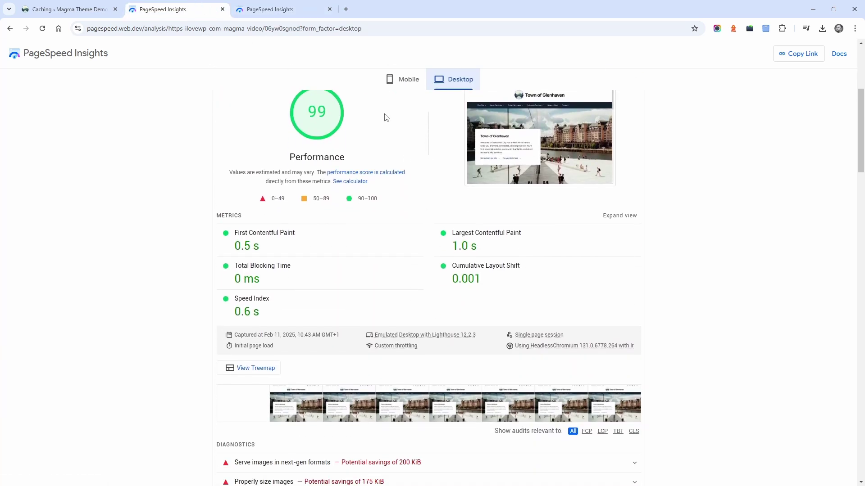
pyautogui.click(286, 6)
pyautogui.click(214, 6)
pyautogui.scroll(-1, 392, 197)
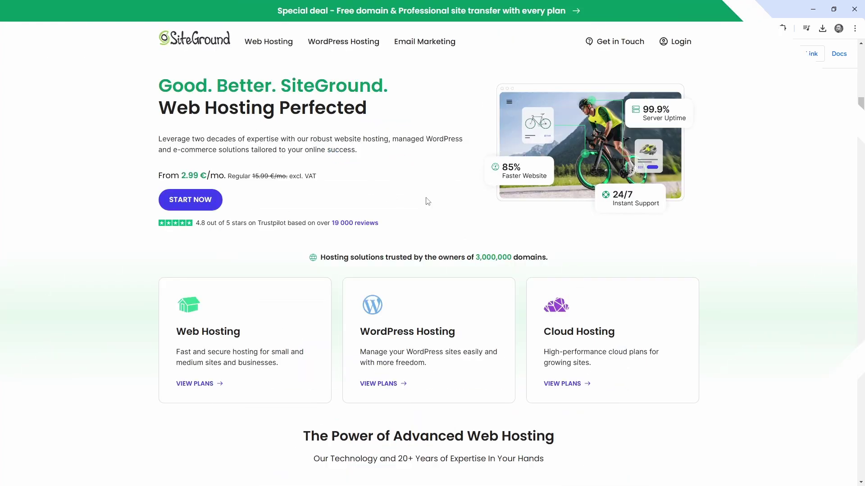
# Scroll through SiteGround's pages to the StartUp, GrowBig and GoGeek WordPress hosting plans
pyautogui.scroll(-7, 426, 198)
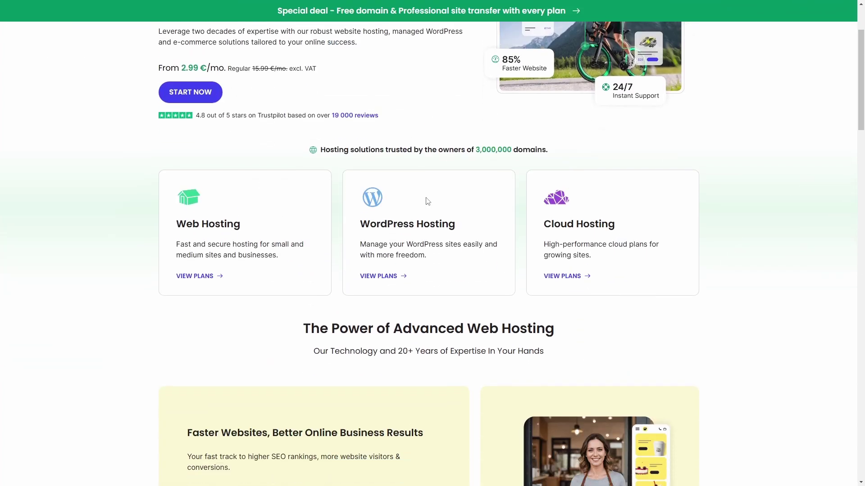
pyautogui.scroll(-7, 427, 201)
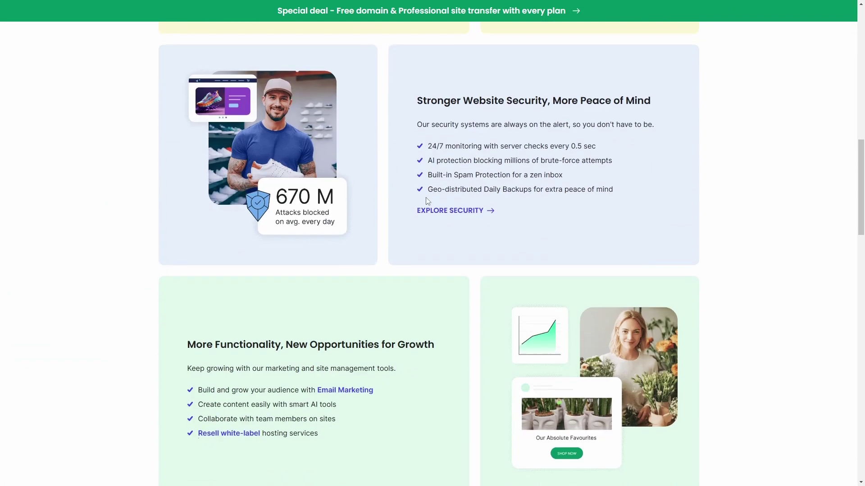
pyautogui.scroll(2, 427, 200)
pyautogui.scroll(13, 425, 199)
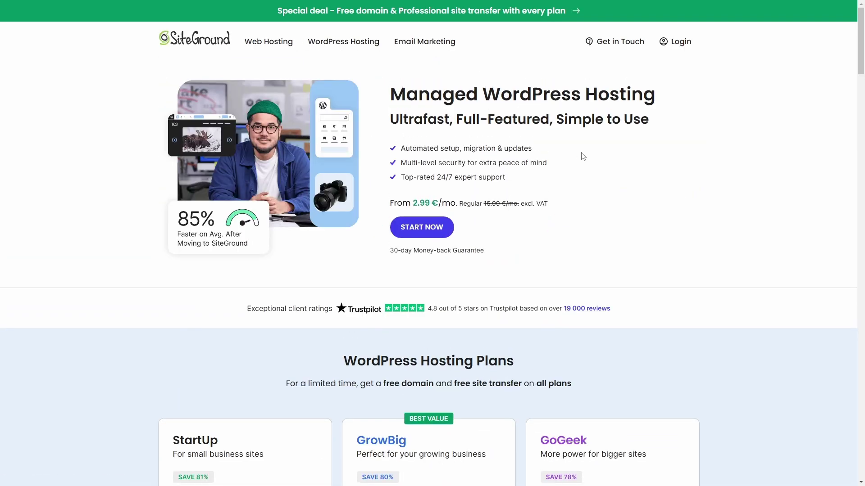
pyautogui.scroll(-8, 583, 156)
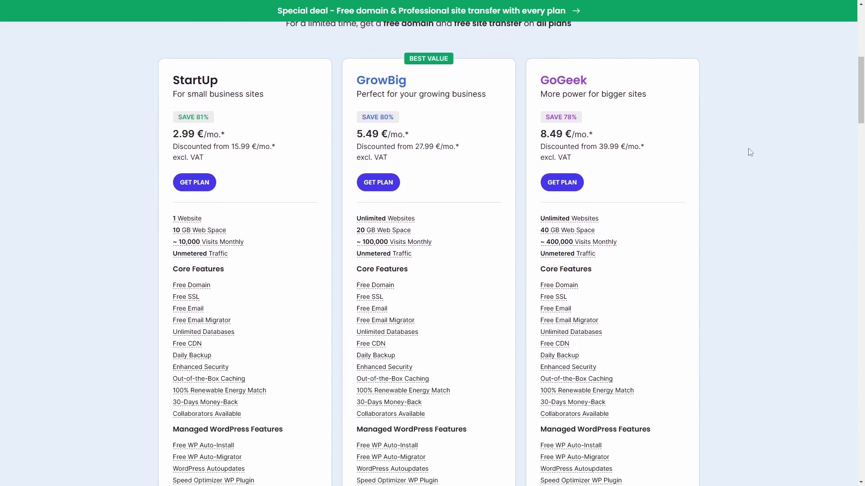
pyautogui.scroll(-9, 748, 151)
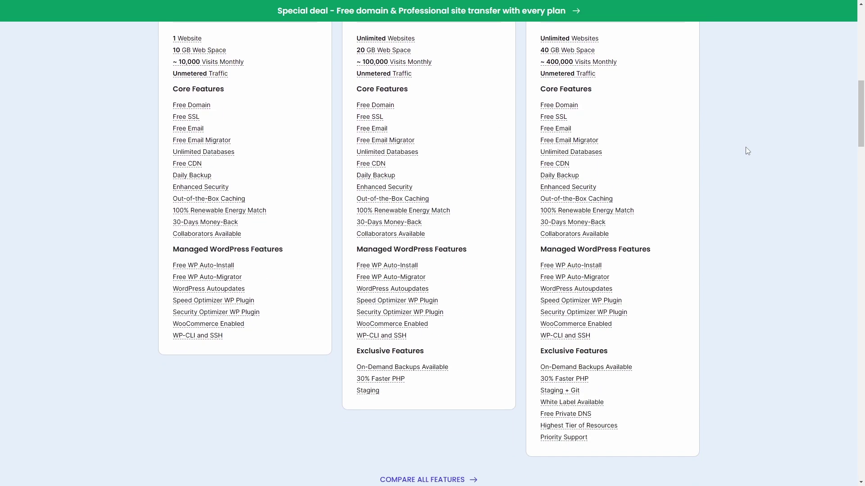
pyautogui.scroll(-3, 747, 151)
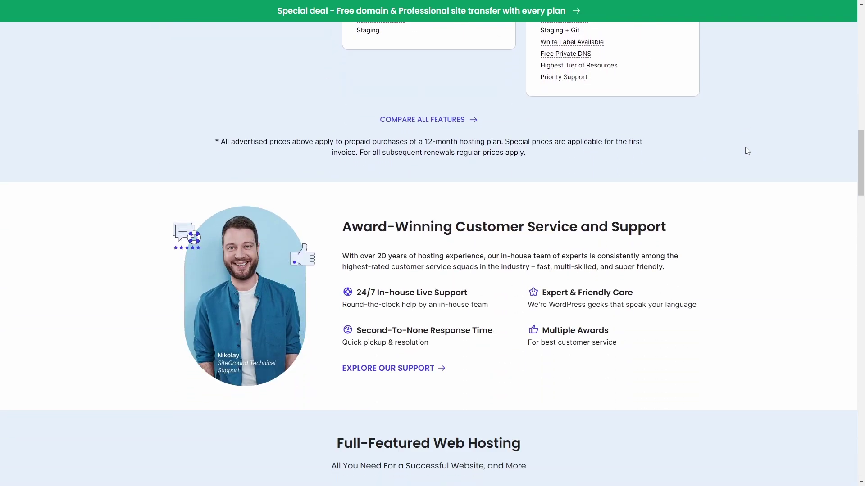
pyautogui.scroll(20, 746, 151)
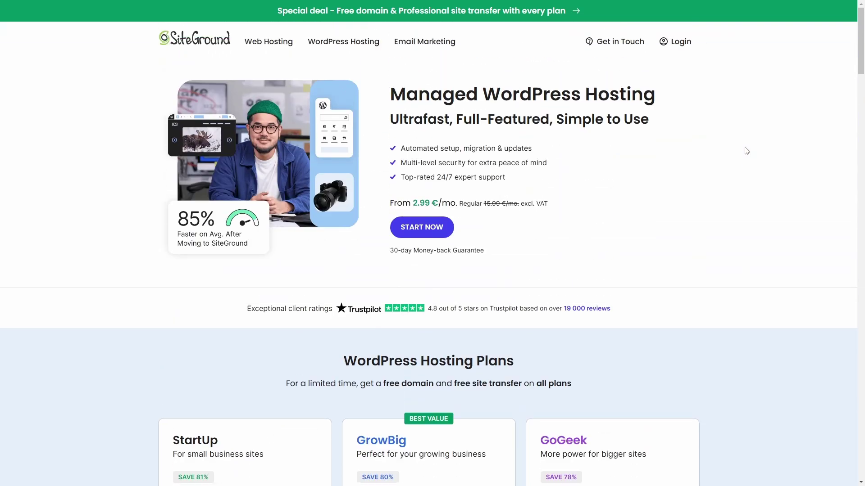